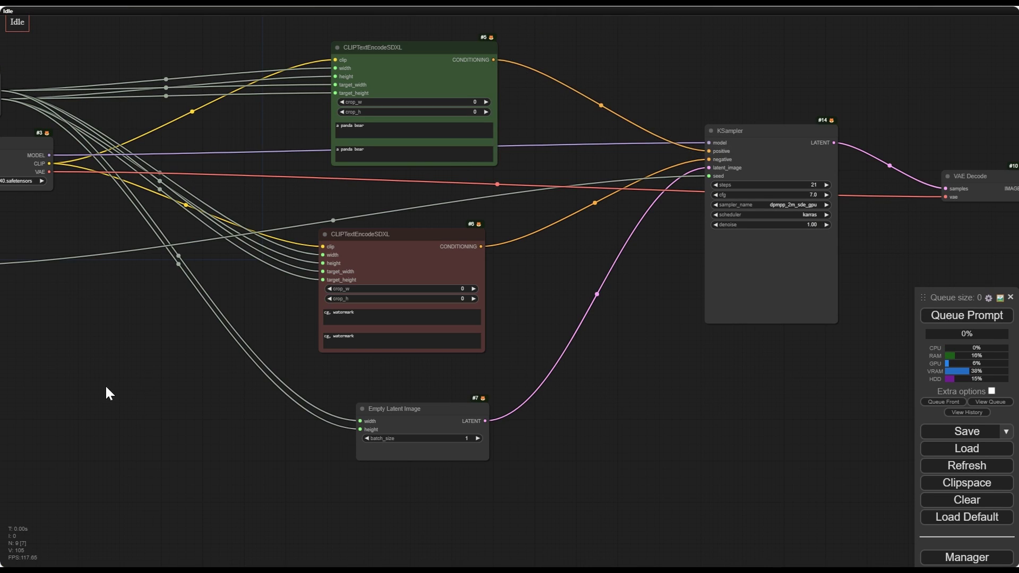
Pan the canvas to show the SDXL panda graph, from checkpoint loader through VAE Decode.
drag(105, 385, 471, 323)
Nudge the SDXLResolution, Load Checkpoint and Seed nodes into tidier positions.
scroll(484, 372, down, 2)
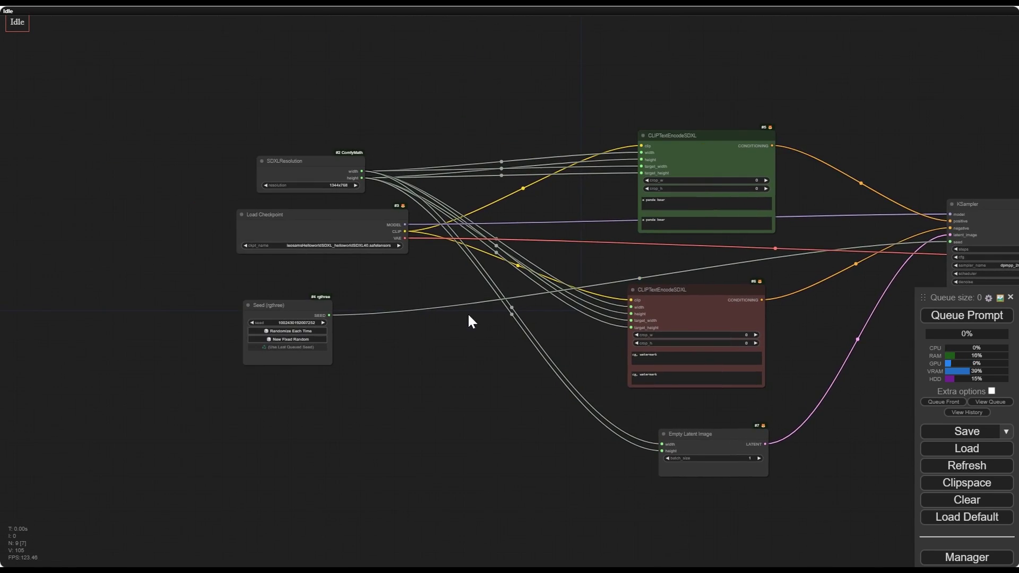
scroll(348, 259, up, 4)
scroll(348, 258, up, 1)
drag(259, 103, 260, 73)
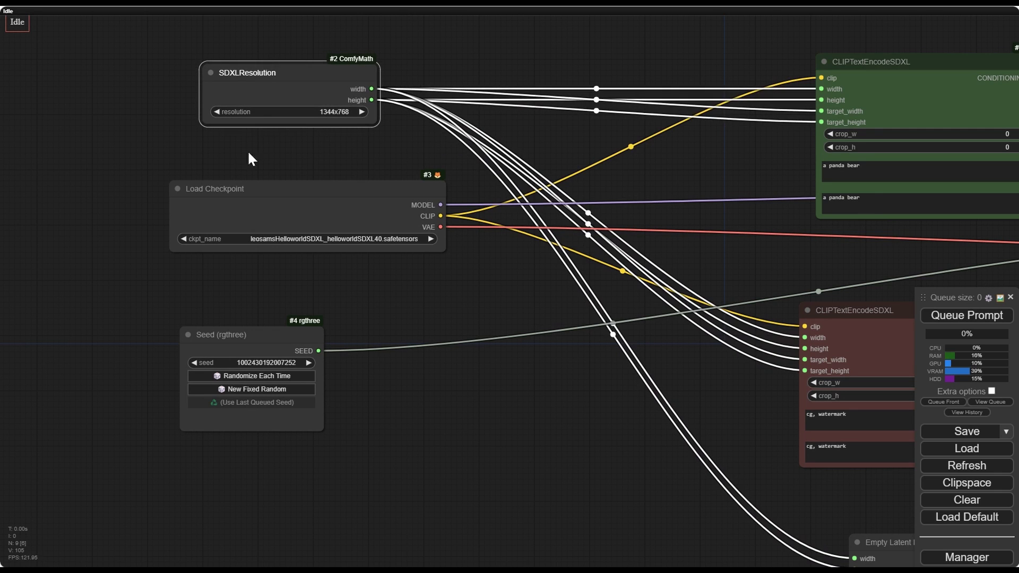
drag(255, 191, 239, 174)
drag(234, 336, 270, 316)
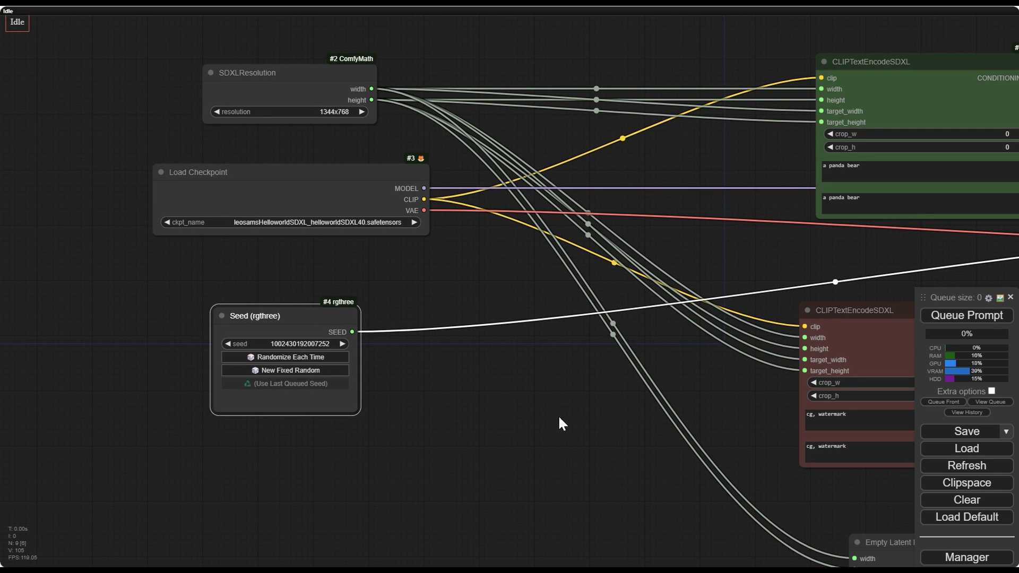
drag(558, 415, 146, 383)
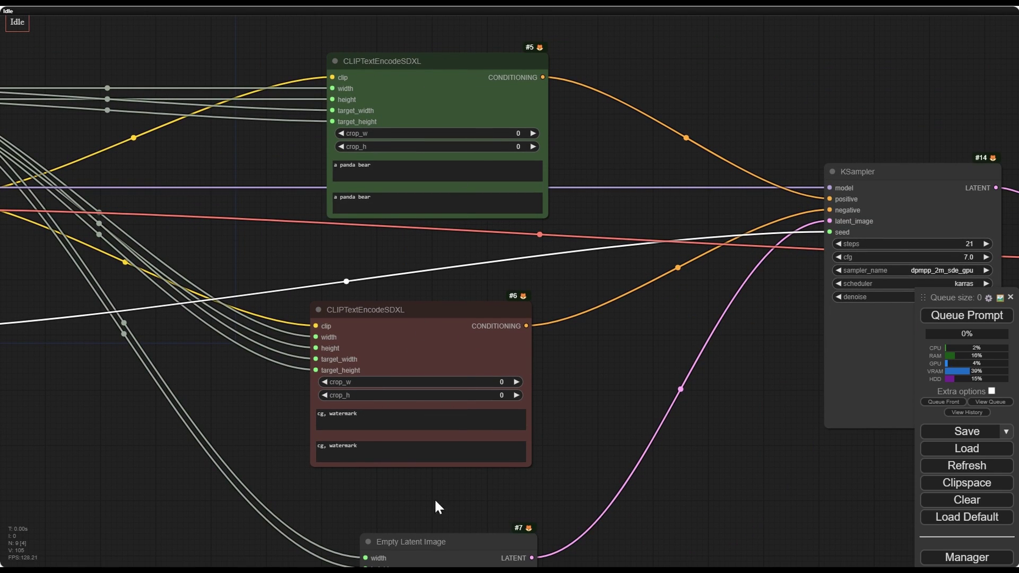
Look over KSampler, VAE Decode and Preview Image, then center on Empty Latent Image.
drag(621, 465, 551, 244)
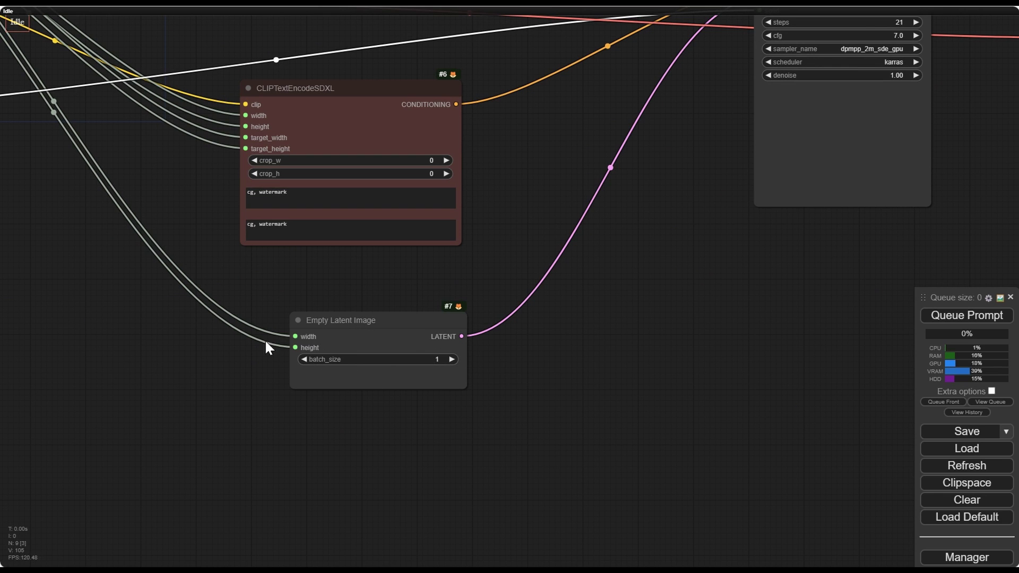
drag(645, 300, 251, 474)
drag(674, 346, 268, 392)
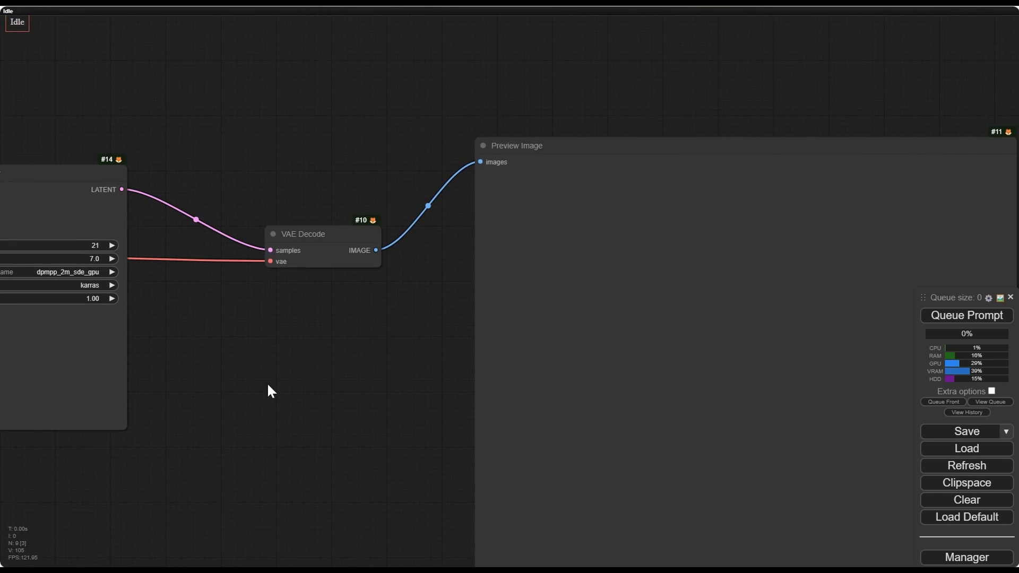
drag(380, 376, 793, 357)
drag(494, 455, 630, 374)
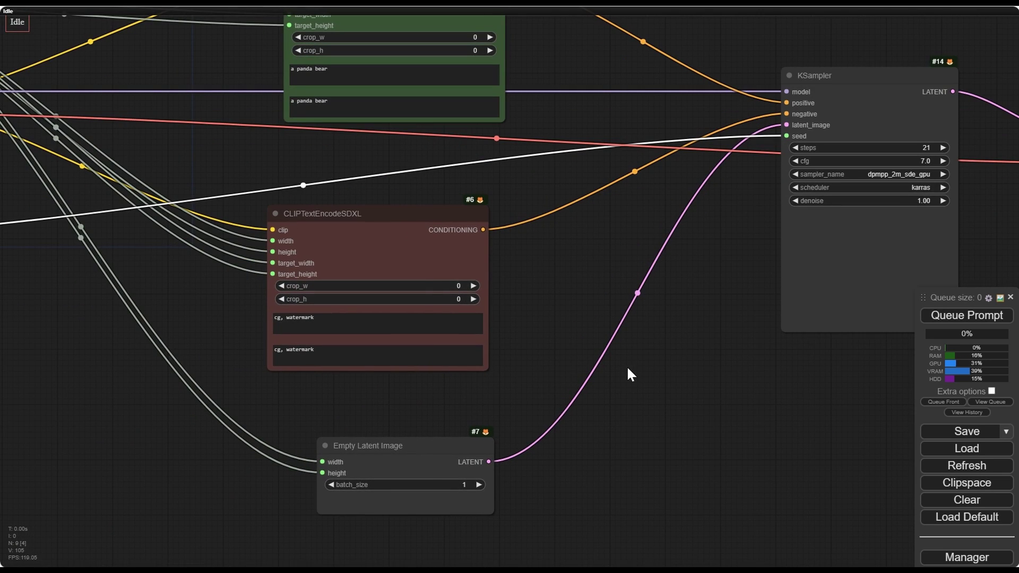
drag(490, 465, 510, 264)
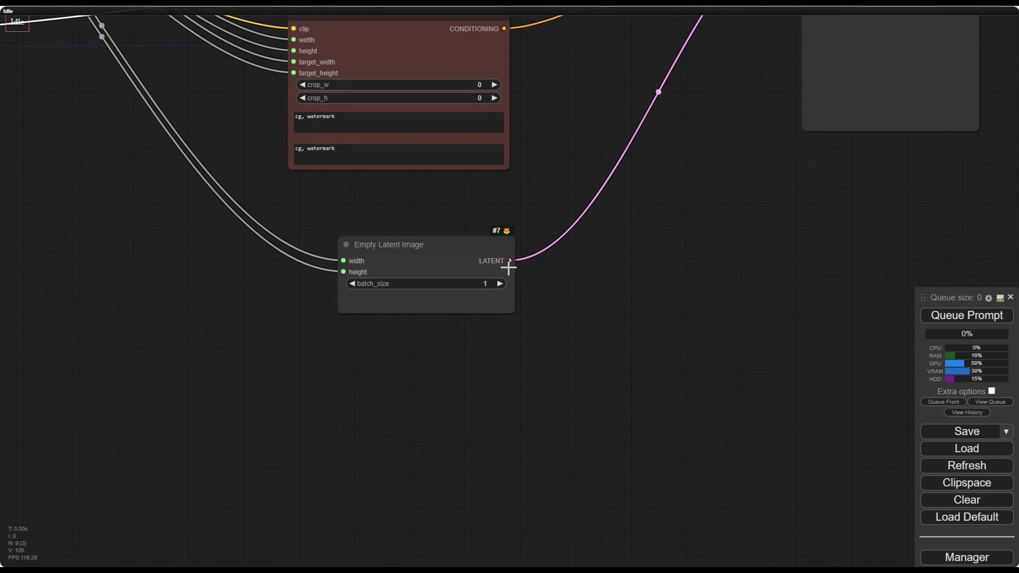
Try raising and lowering the Empty Latent Image batch_size from its value of 20.
scroll(509, 264, up, 9)
click(486, 305)
click(487, 305)
click(487, 305)
click(488, 306)
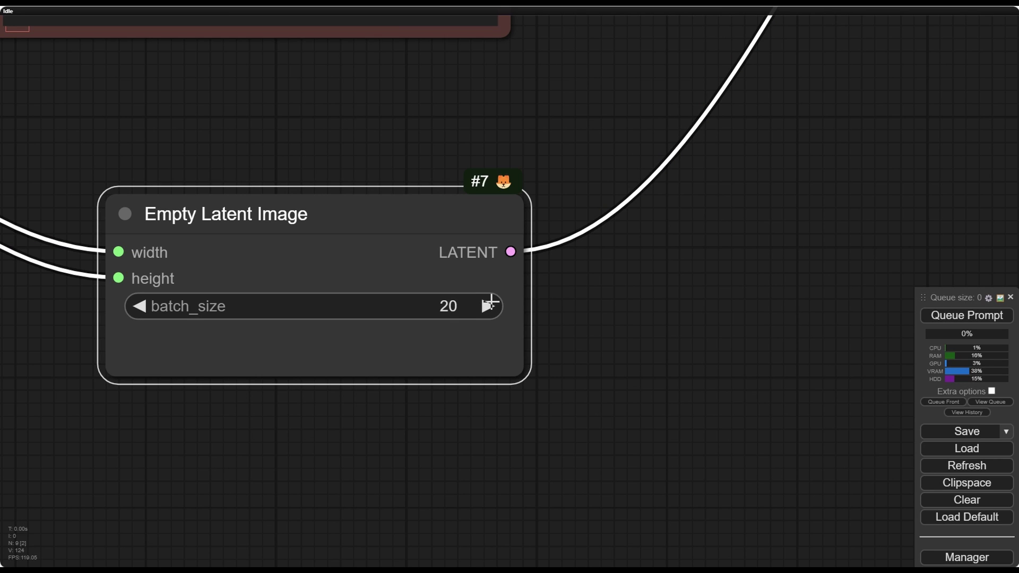
click(143, 316)
triple_click(142, 314)
Enable Extra options with batch count 1, and step batch_size down toward 2.
click(992, 391)
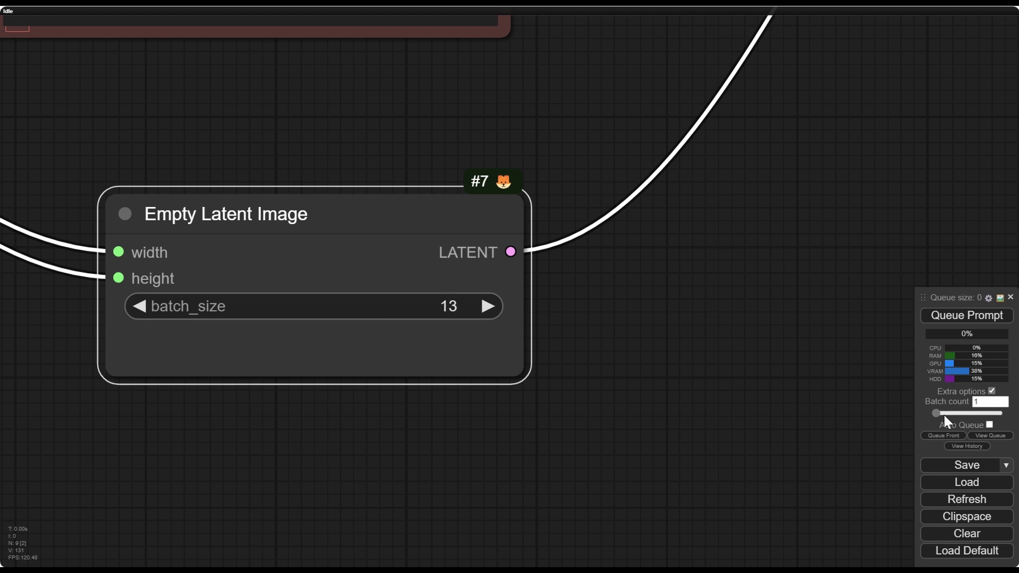
drag(963, 415, 811, 407)
click(133, 306)
click(134, 307)
click(133, 306)
click(134, 307)
click(135, 307)
click(136, 307)
click(137, 306)
click(137, 307)
Adjust batch_size between 1 and 3 with its arrows.
click(488, 306)
scroll(644, 333, down, 3)
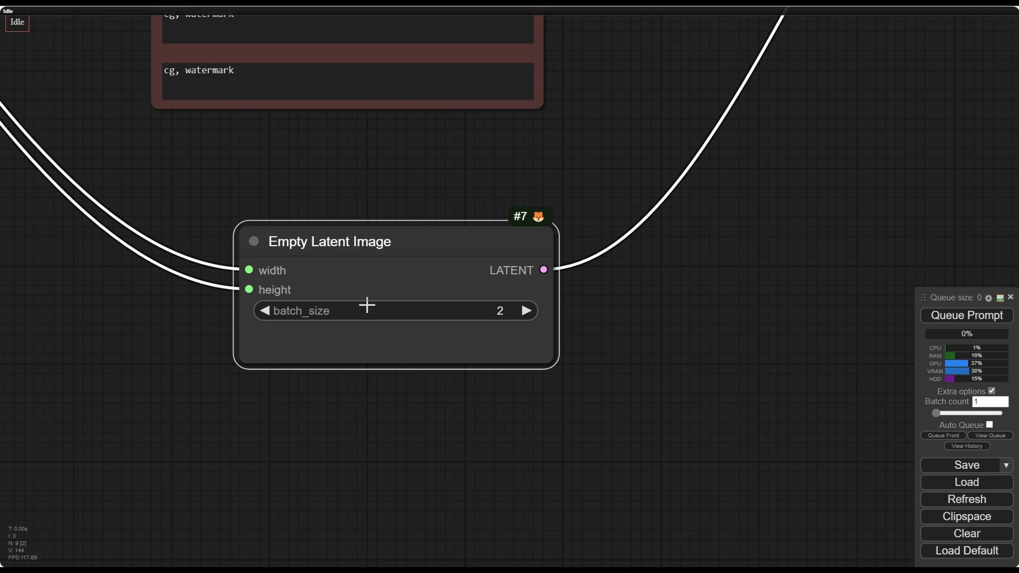
click(527, 311)
click(266, 310)
click(265, 310)
click(265, 310)
click(265, 310)
click(266, 310)
click(266, 310)
Try batch count 7, then reset batch count and batch_size both to 1.
drag(935, 413, 939, 413)
drag(940, 413, 913, 414)
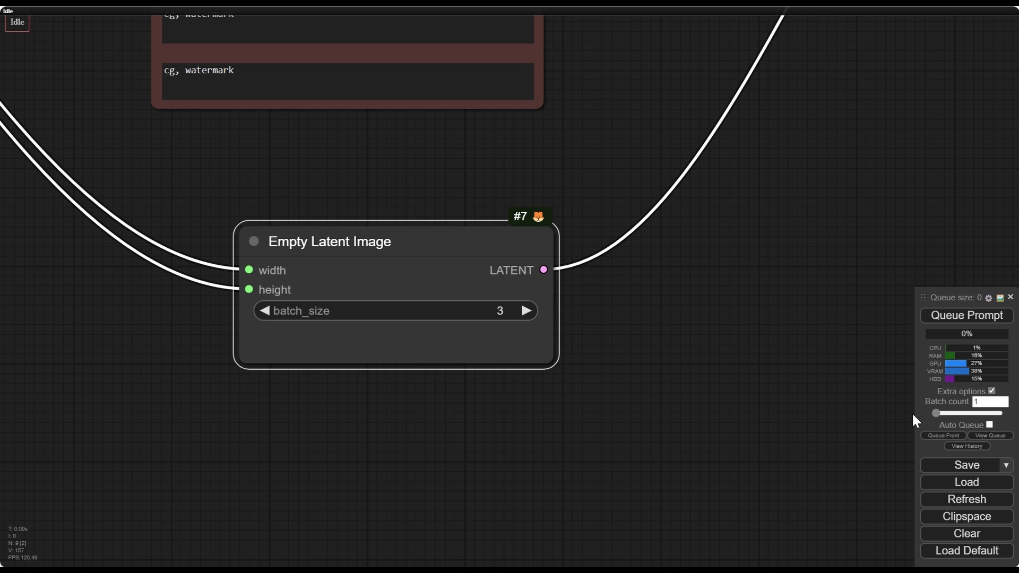
double_click(276, 317)
drag(460, 157, 445, 225)
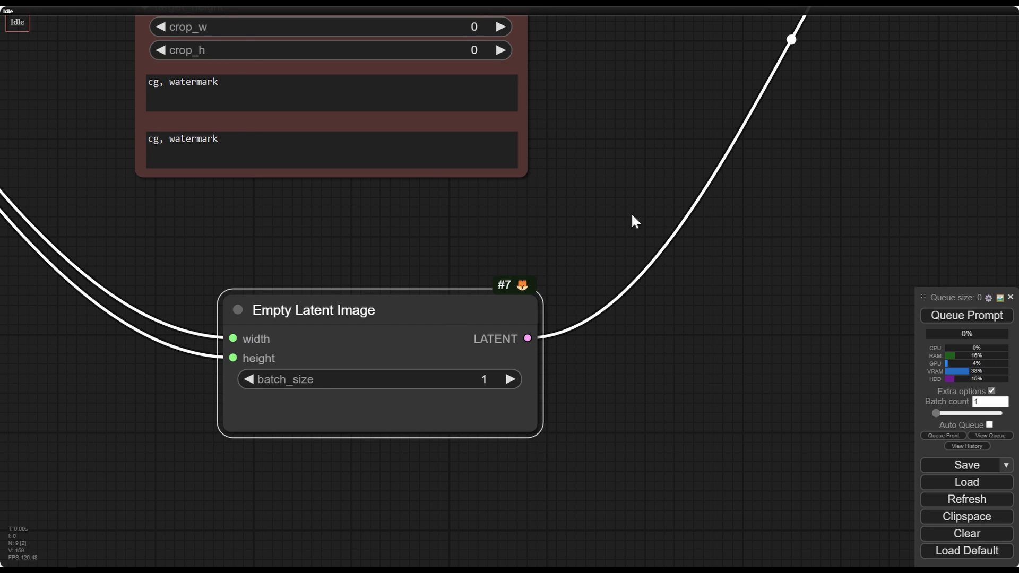
Shift the KSampler node slightly left and up.
scroll(503, 281, down, 6)
drag(406, 330, 258, 408)
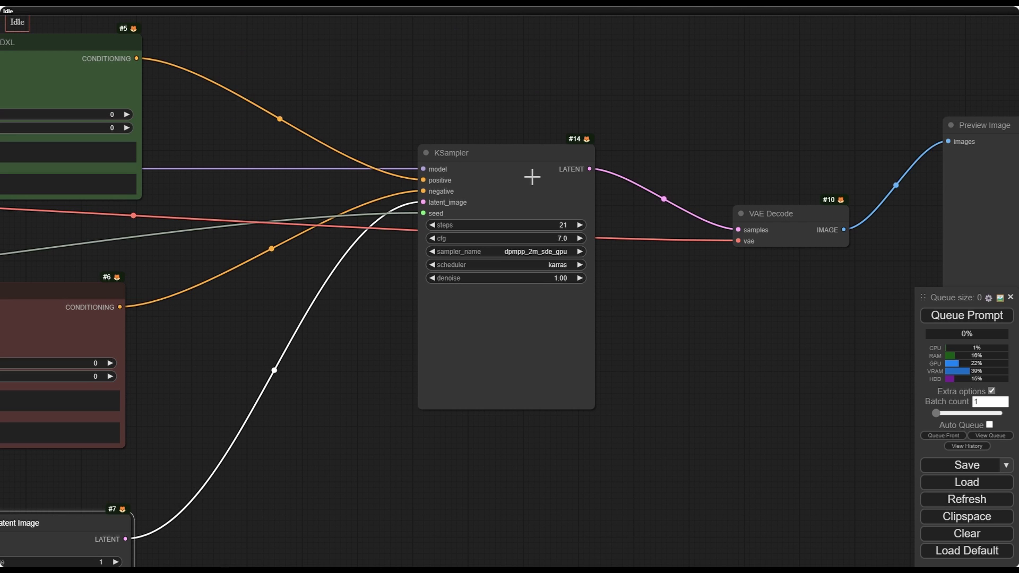
drag(528, 169, 460, 151)
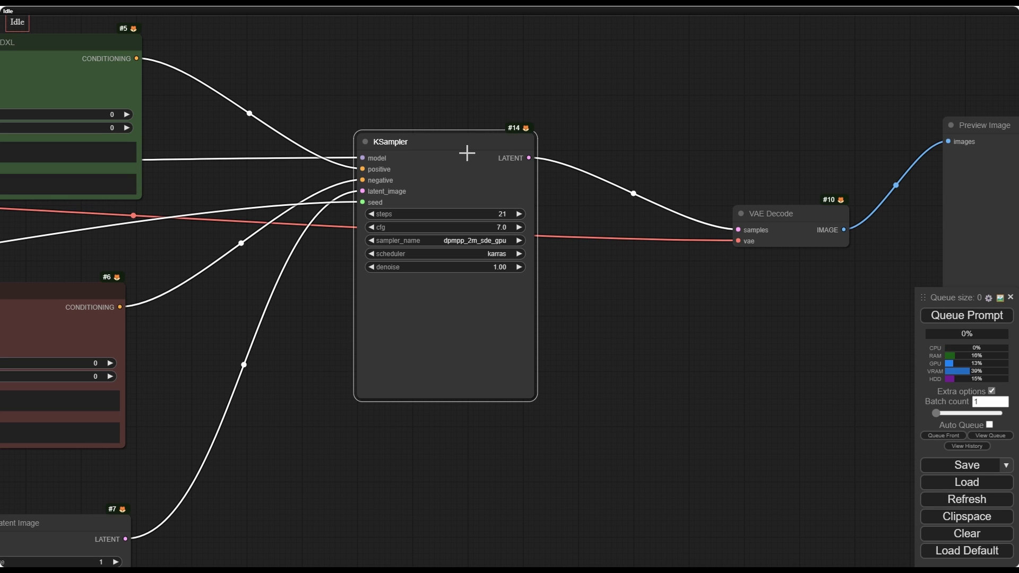
Zoom in on the Empty Latent Image LATENT link into KSampler's latent_image, then back out.
drag(263, 434, 529, 317)
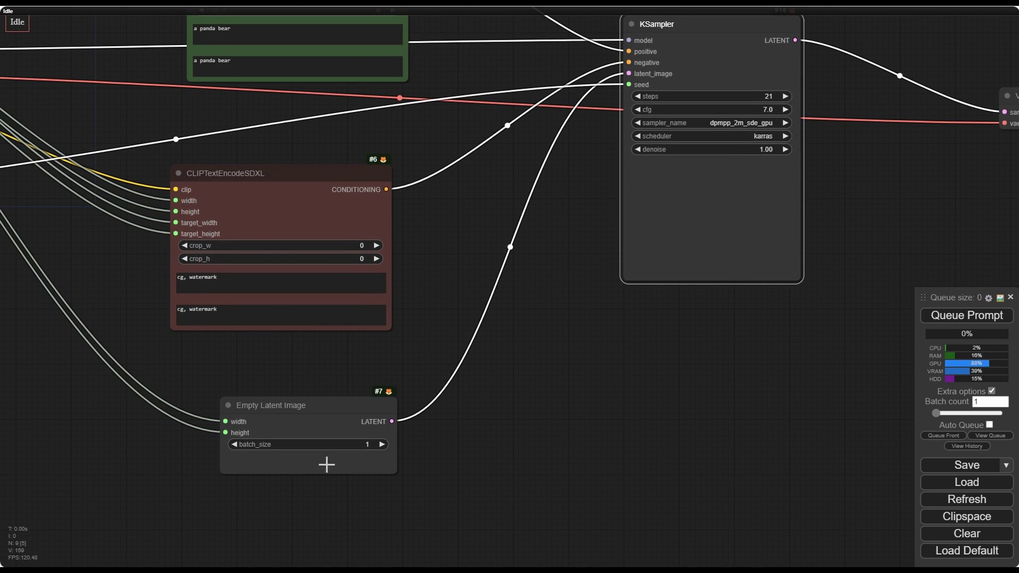
scroll(387, 423, up, 15)
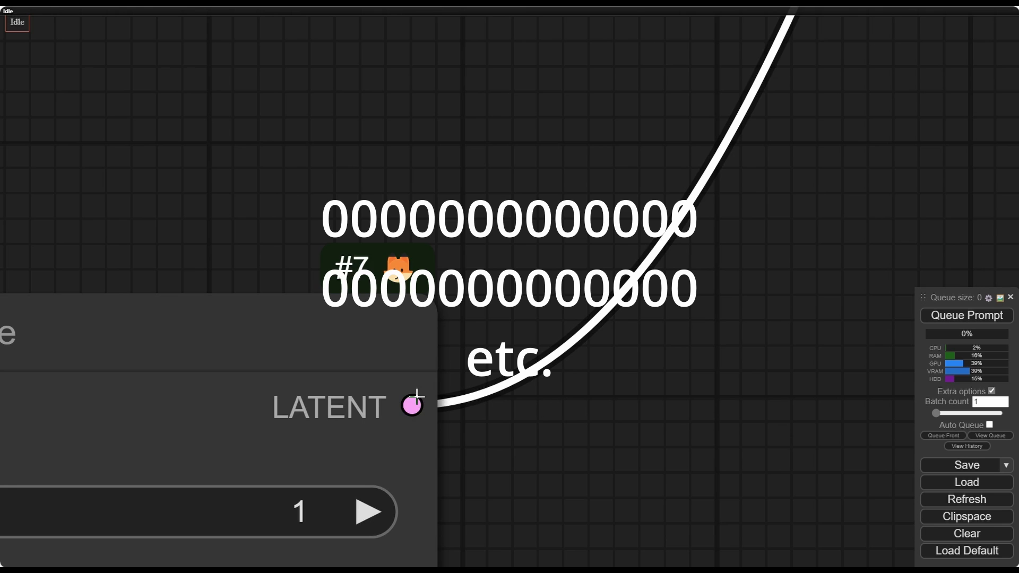
scroll(417, 396, down, 5)
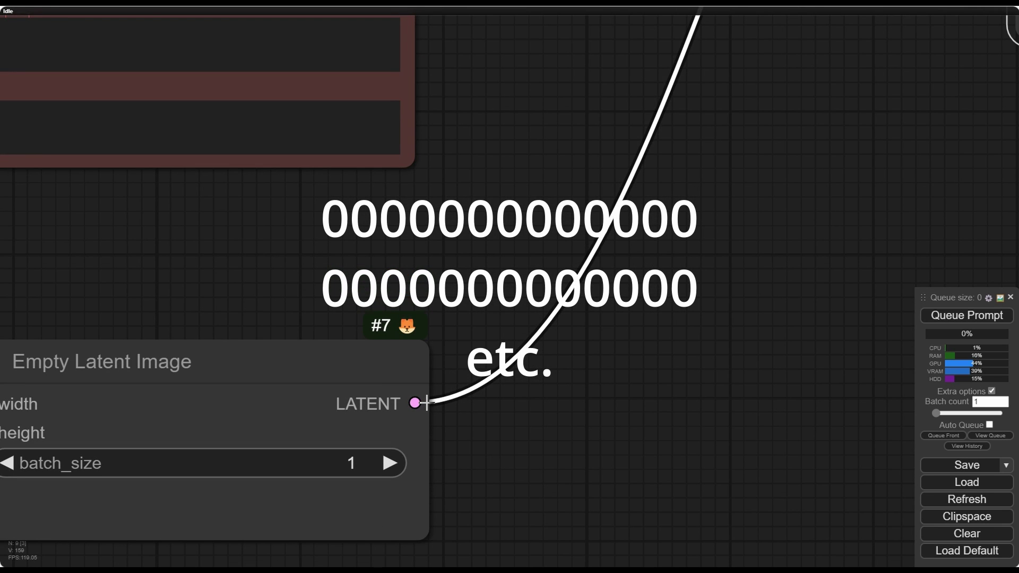
scroll(425, 404, down, 8)
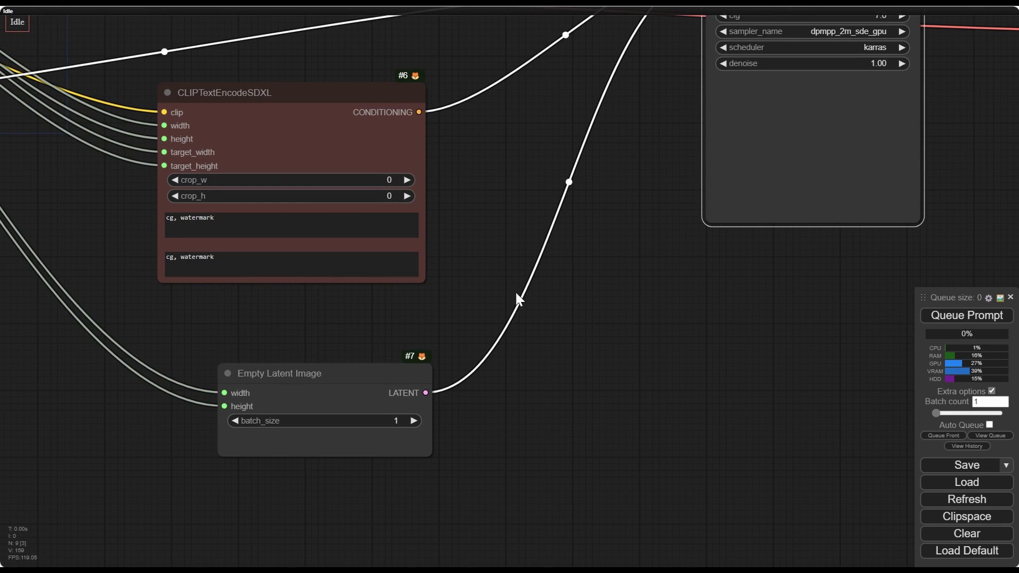
drag(515, 291, 310, 445)
drag(444, 313, 431, 332)
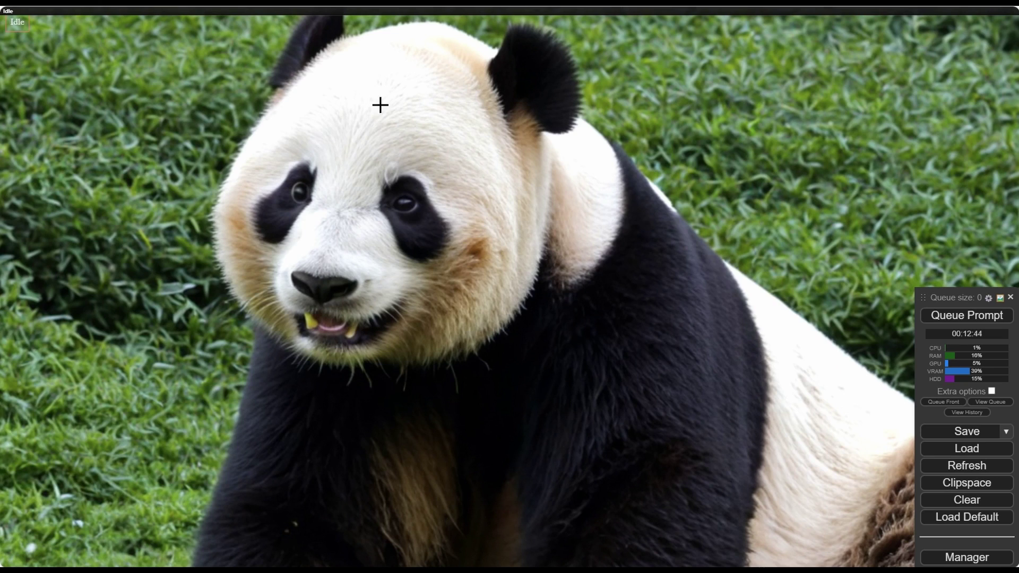
scroll(364, 244, down, 10)
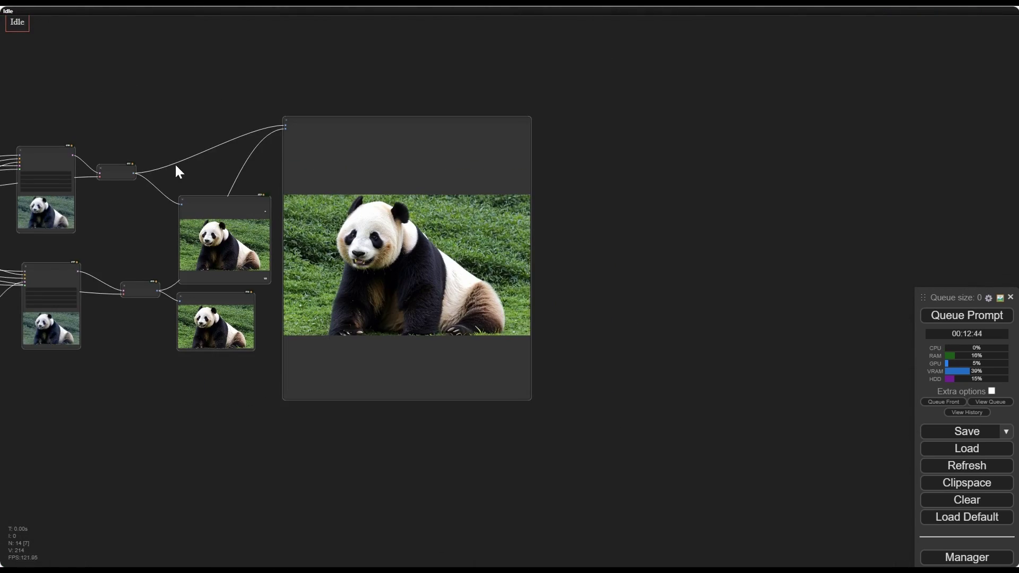
drag(176, 166, 637, 167)
drag(379, 251, 410, 297)
scroll(113, 235, up, 5)
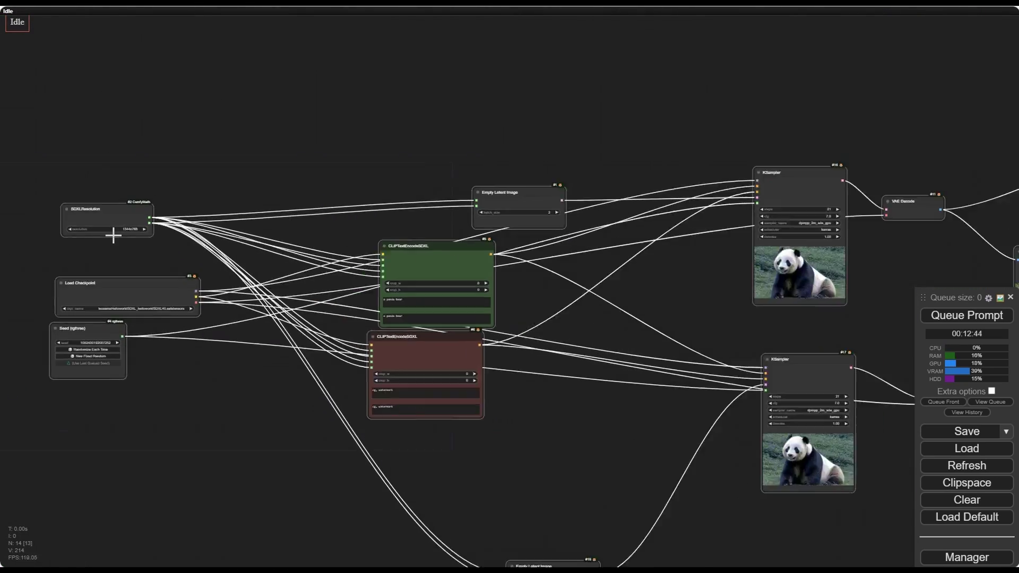
scroll(113, 236, up, 5)
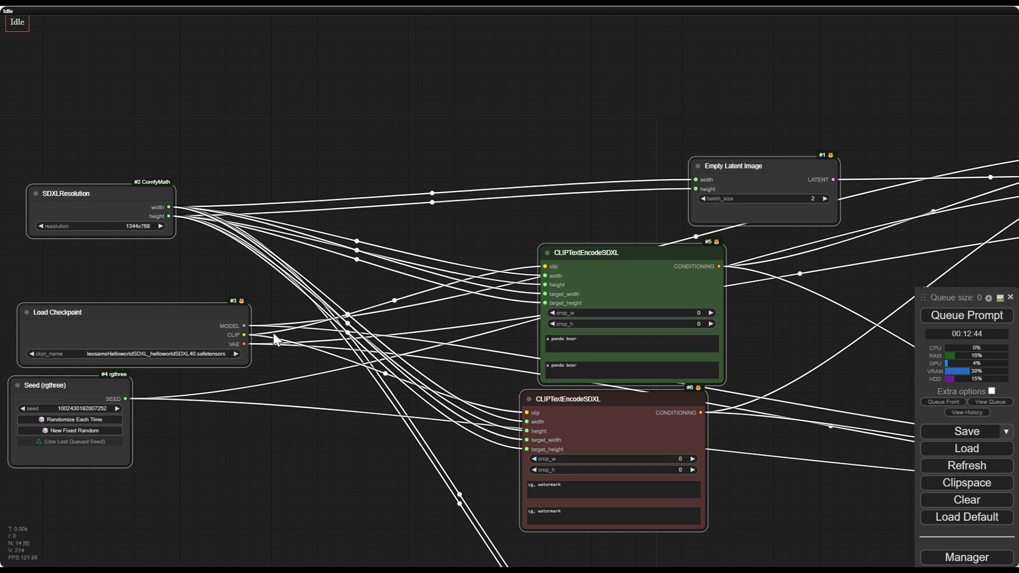
drag(260, 430, 46, 331)
drag(553, 324, 301, 401)
drag(275, 131, 205, 22)
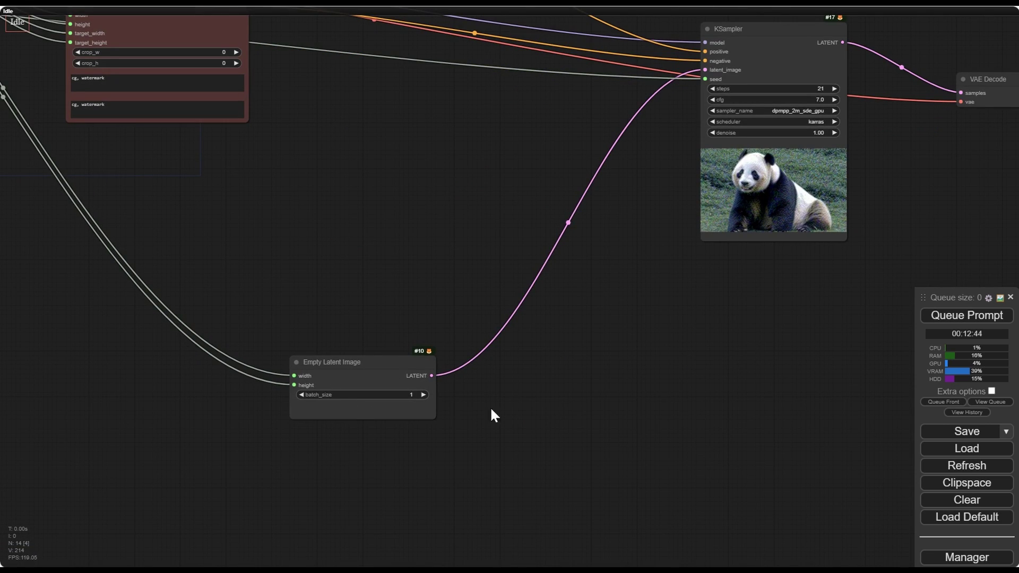
drag(342, 160, 168, 375)
scroll(358, 344, down, 2)
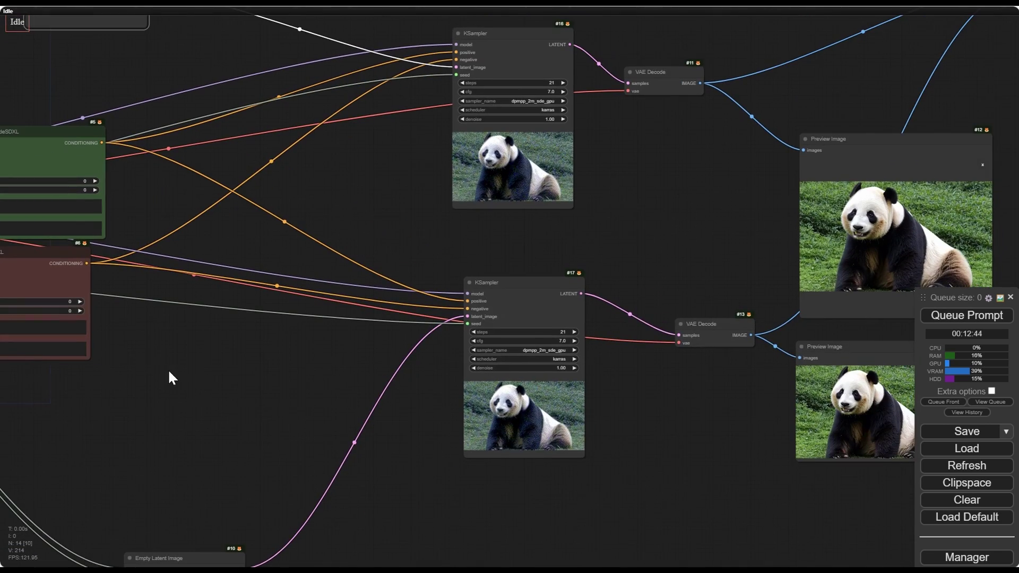
drag(342, 233, 314, 255)
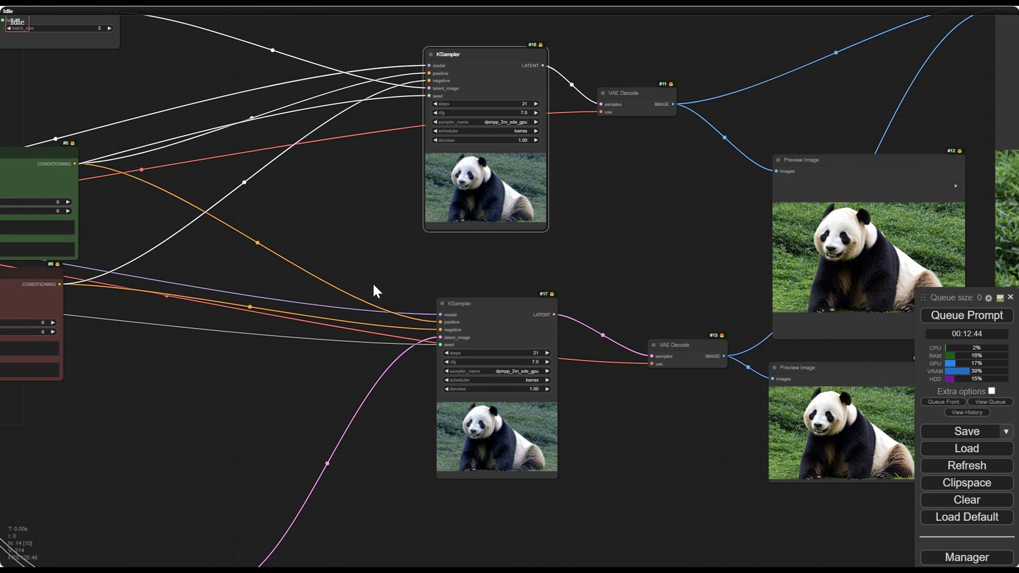
drag(401, 249, 395, 250)
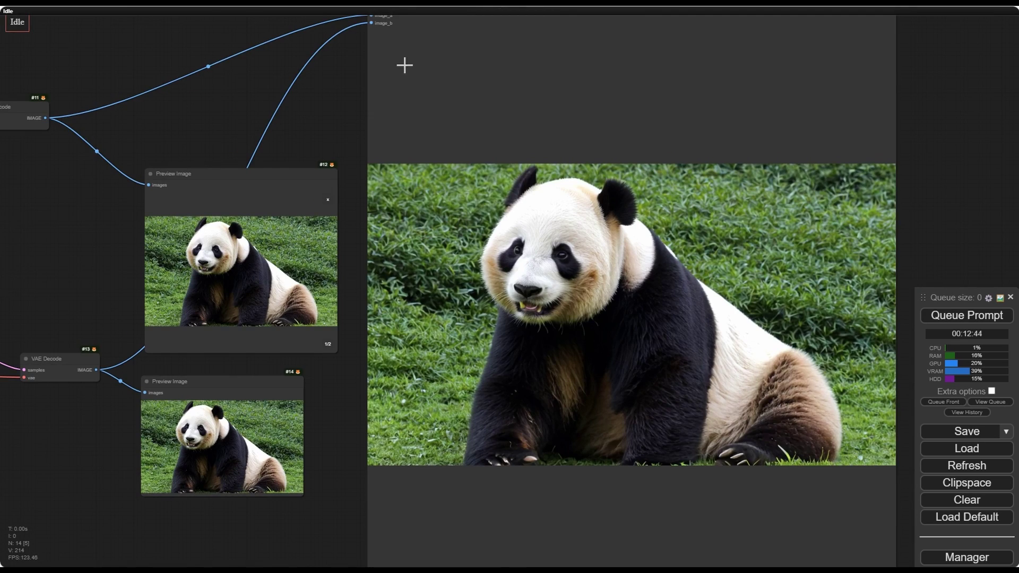
drag(404, 65, 344, 207)
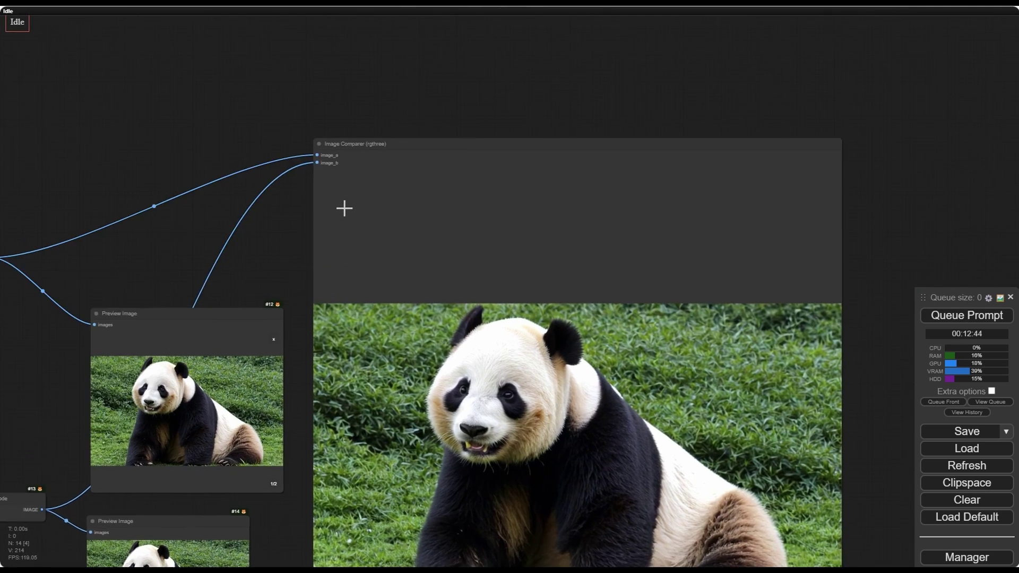
scroll(345, 210, up, 3)
scroll(512, 228, down, 6)
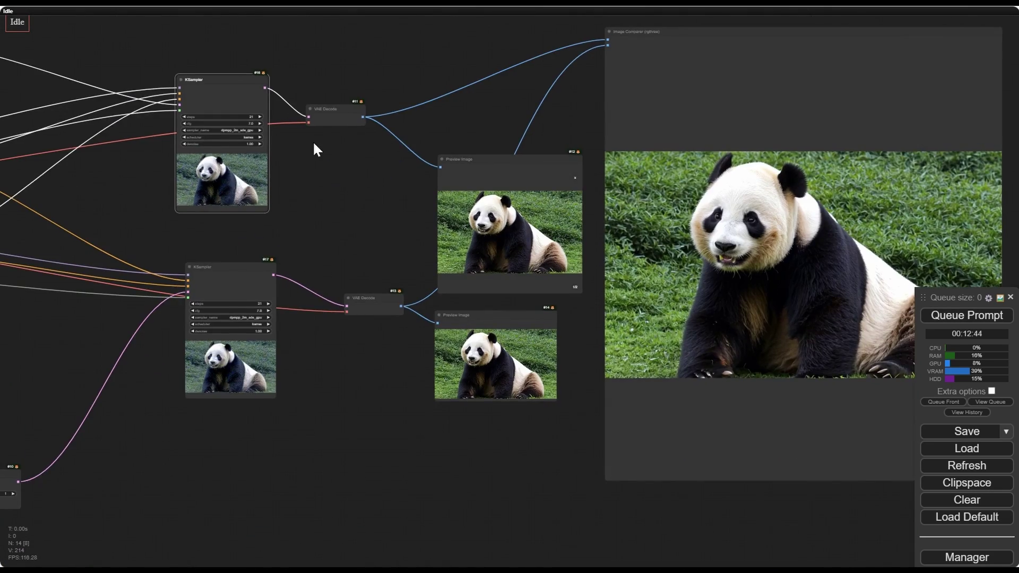
Drag the red negative prompt node down and the green positive prompt node up.
drag(313, 143, 670, 151)
drag(266, 232, 499, 234)
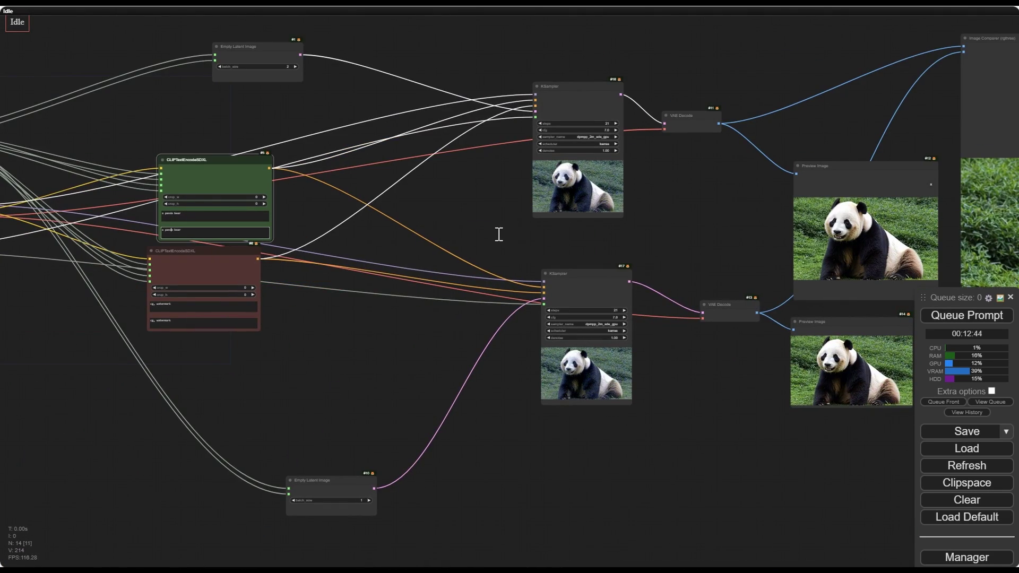
drag(413, 219, 628, 225)
drag(140, 237, 206, 255)
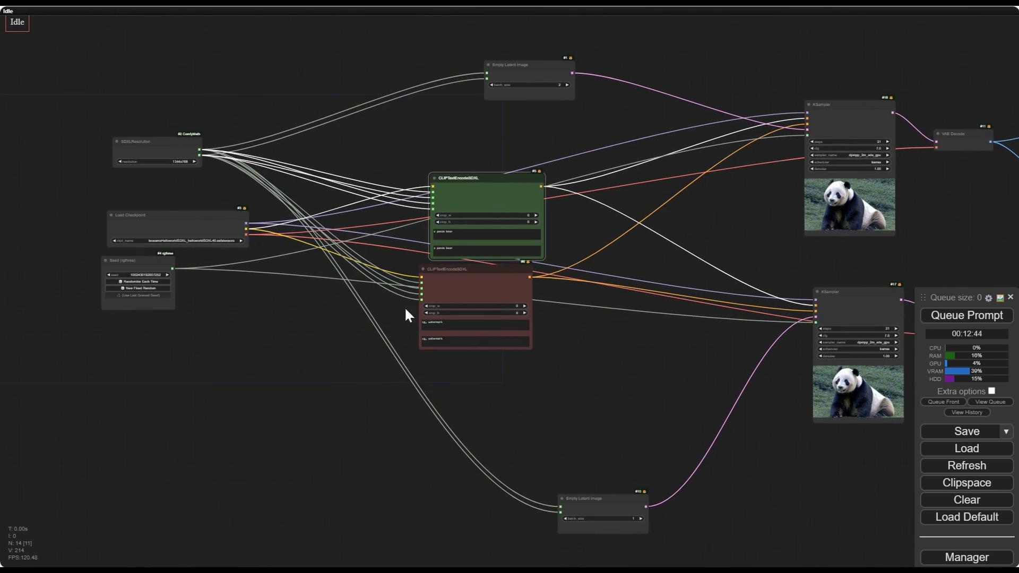
drag(448, 268, 494, 320)
drag(467, 177, 503, 153)
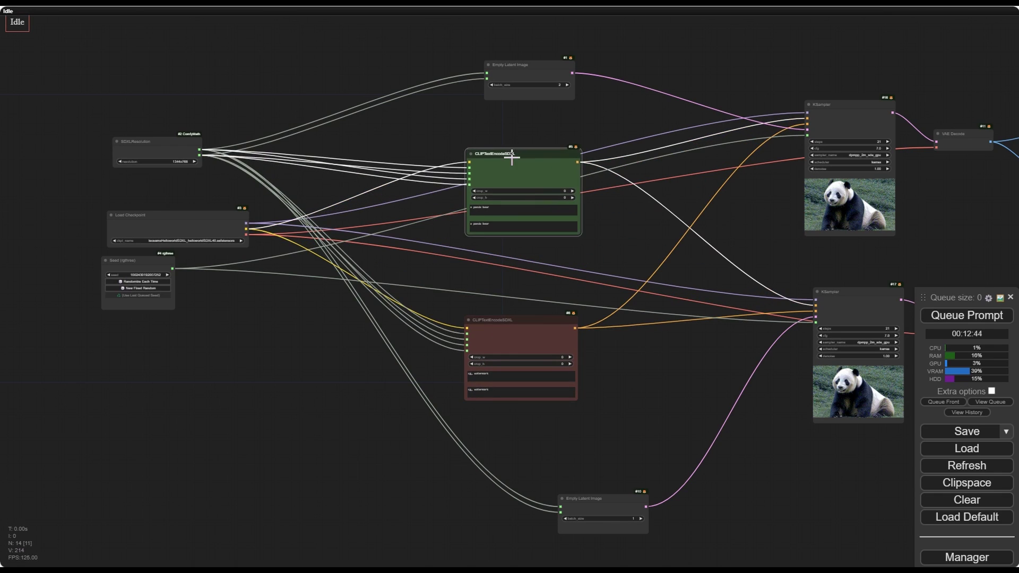
Zoom in to read the 'a panda bear' and 'cg, watermark' prompts, then move toward VAE Decode.
scroll(391, 244, up, 8)
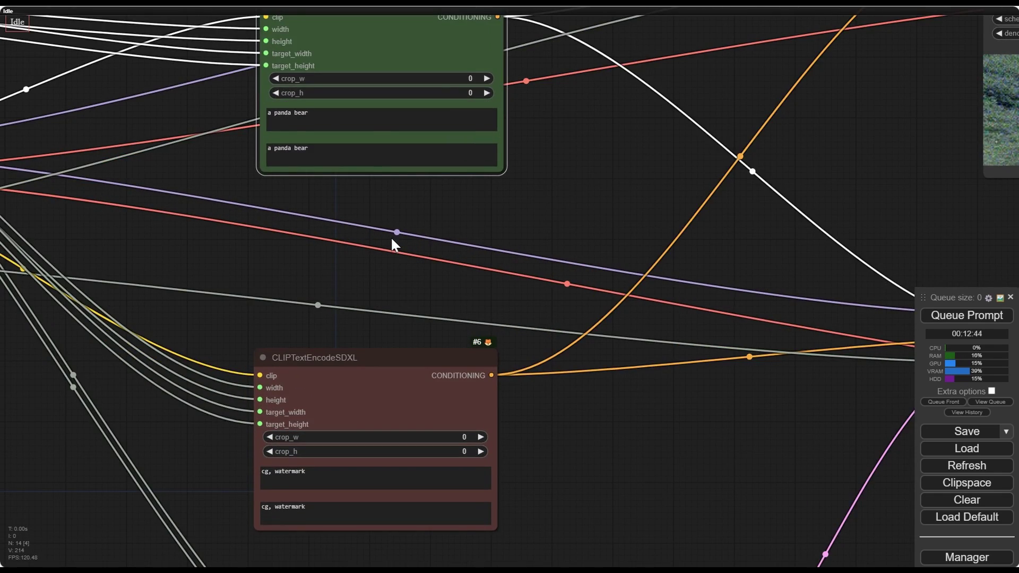
scroll(391, 241, down, 4)
drag(517, 179, 521, 288)
scroll(520, 287, down, 1)
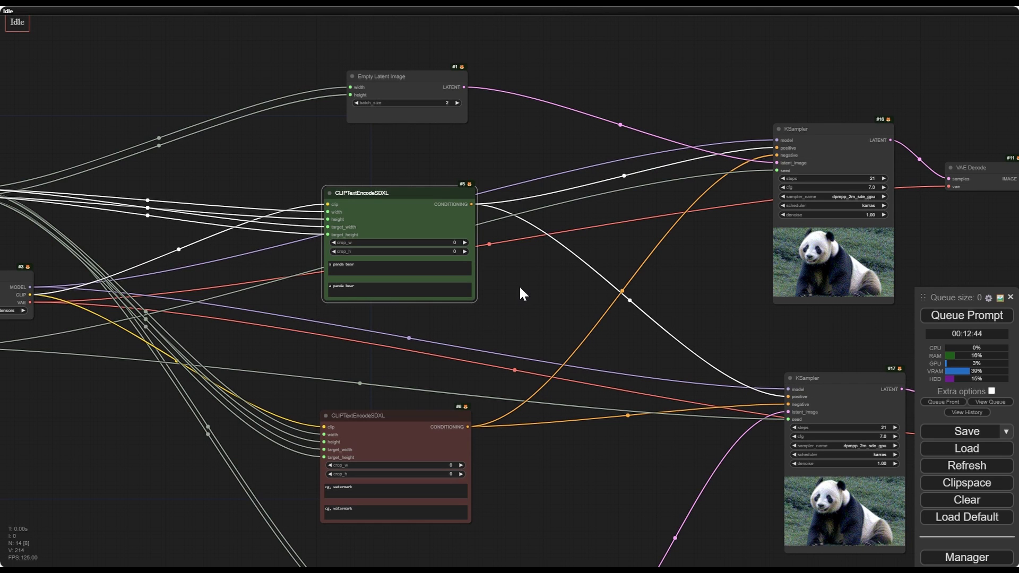
drag(656, 307, 76, 236)
Enlarge the lower Preview Image #14 node, zoom in on its panda, then recenter the graph.
drag(451, 228, 74, 228)
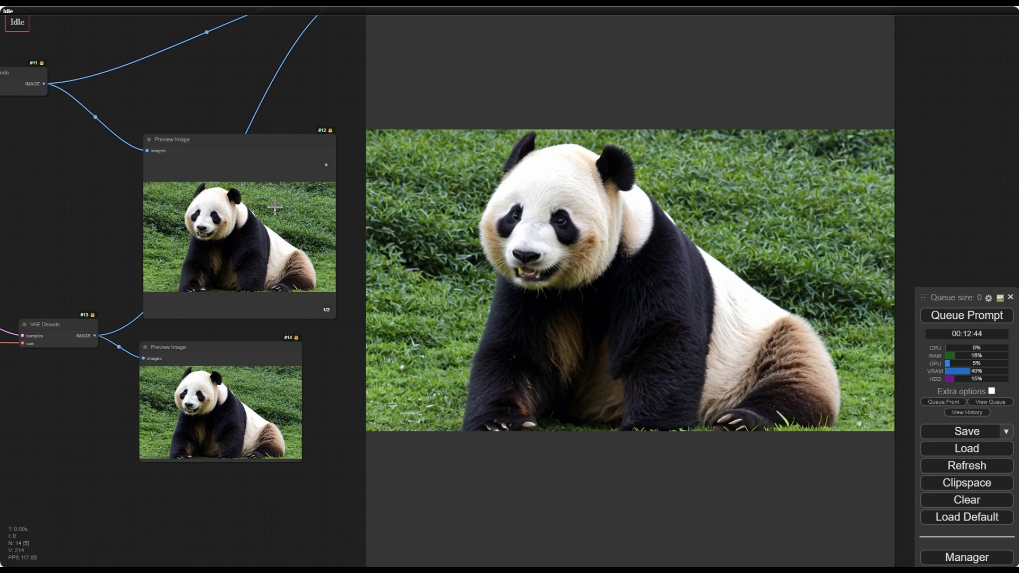
drag(301, 461, 362, 511)
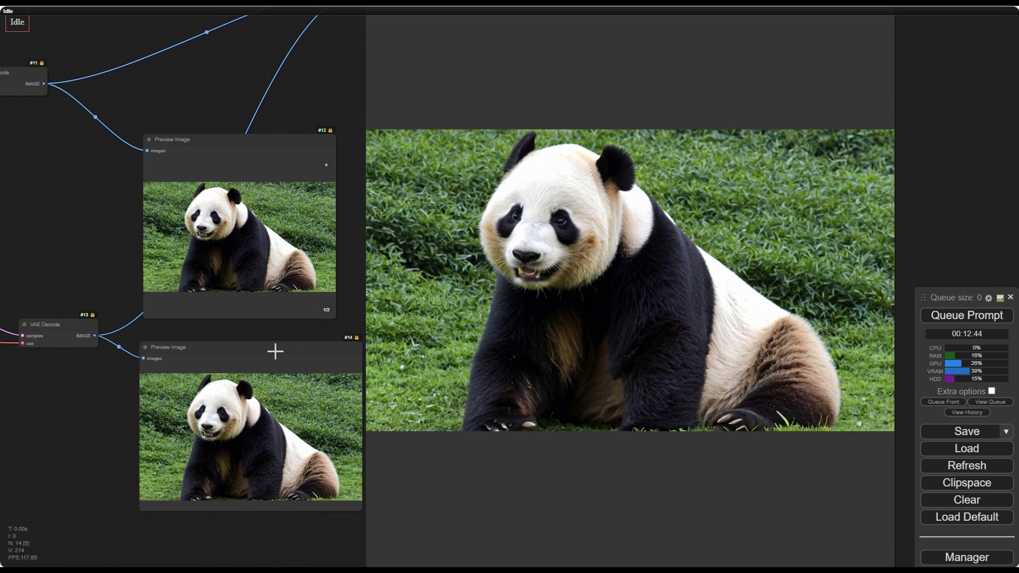
scroll(546, 239, up, 10)
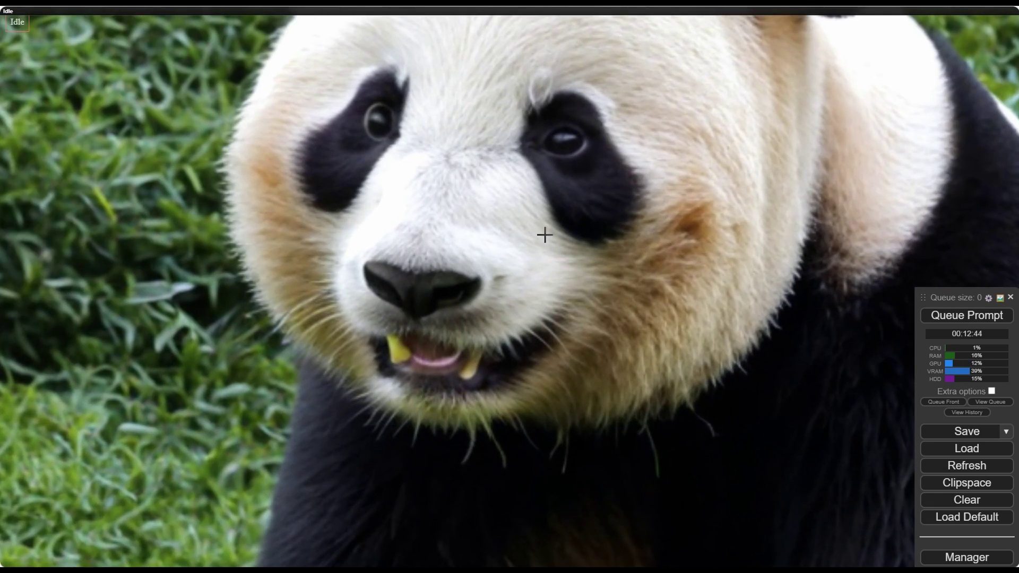
scroll(545, 234, up, 2)
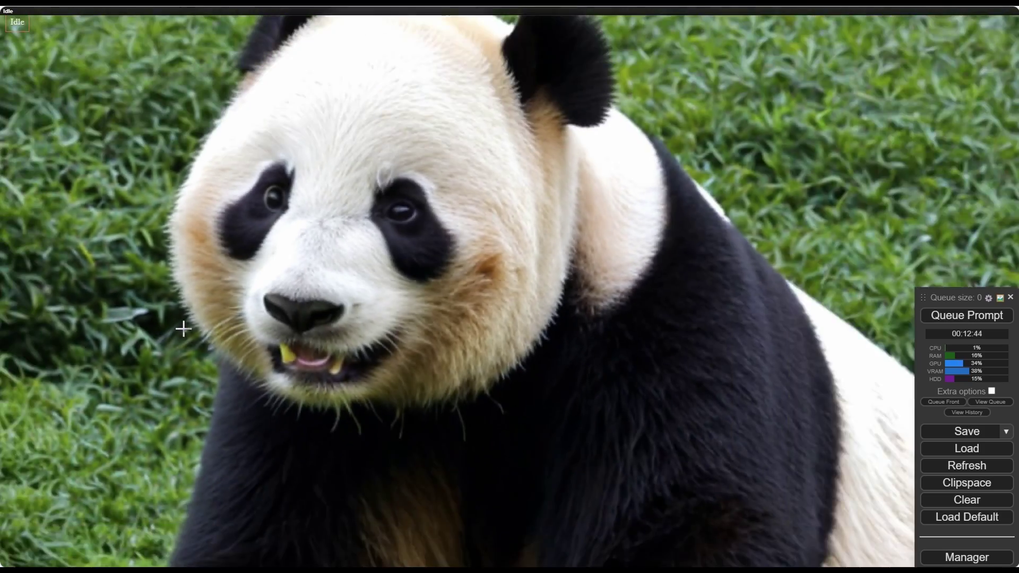
scroll(183, 329, down, 15)
scroll(181, 329, down, 5)
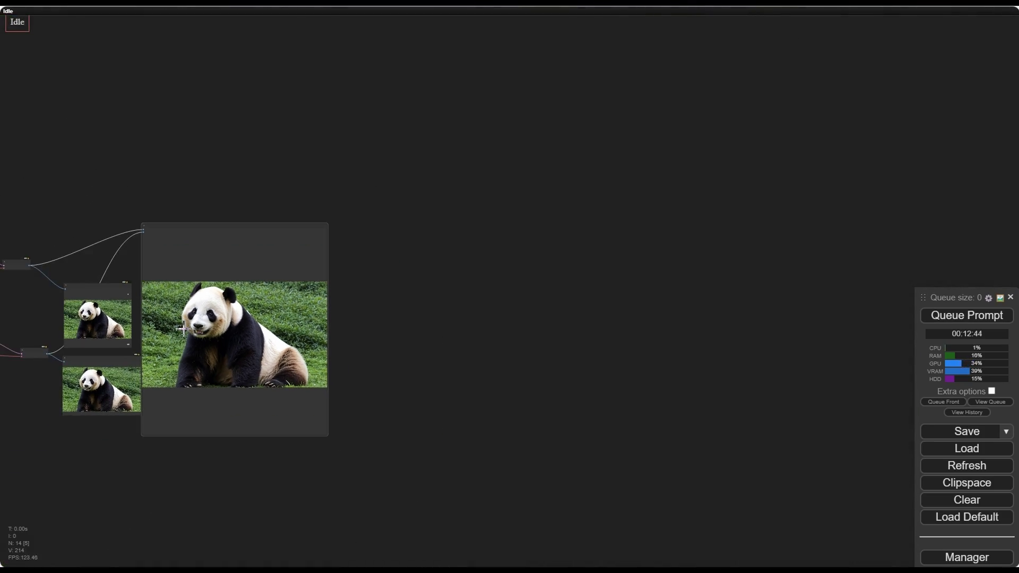
drag(178, 243, 400, 234)
drag(185, 207, 338, 147)
scroll(412, 230, up, 6)
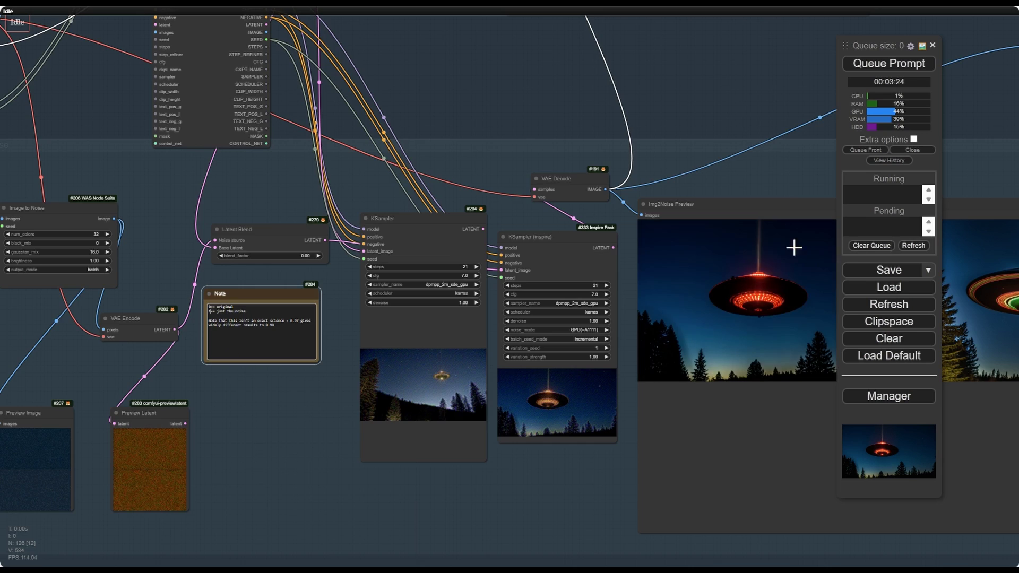
Move across the UFO workflow's blue node groups and sampler section.
scroll(375, 221, down, 6)
scroll(378, 217, down, 1)
drag(185, 148, 759, 221)
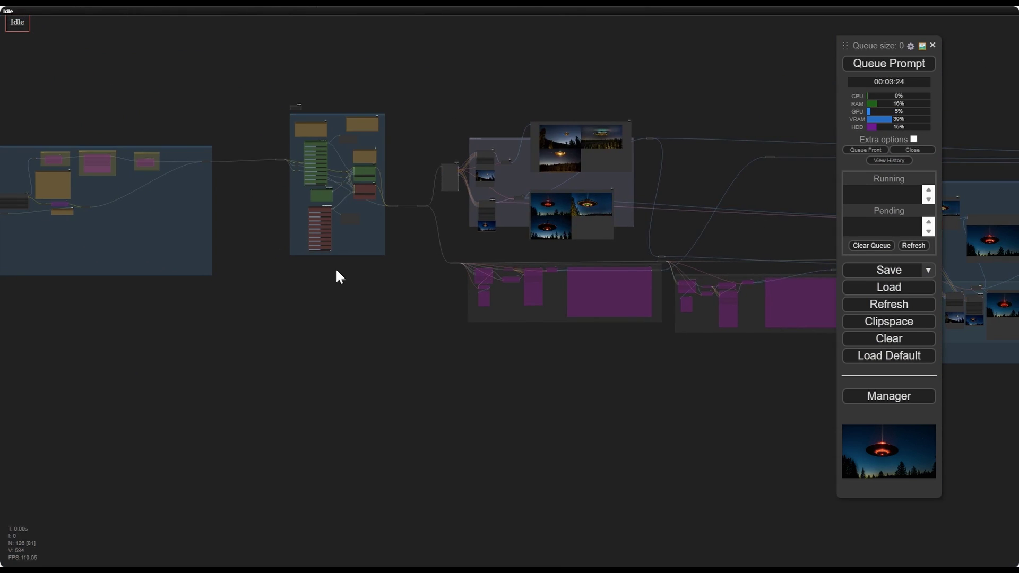
drag(157, 243, 532, 293)
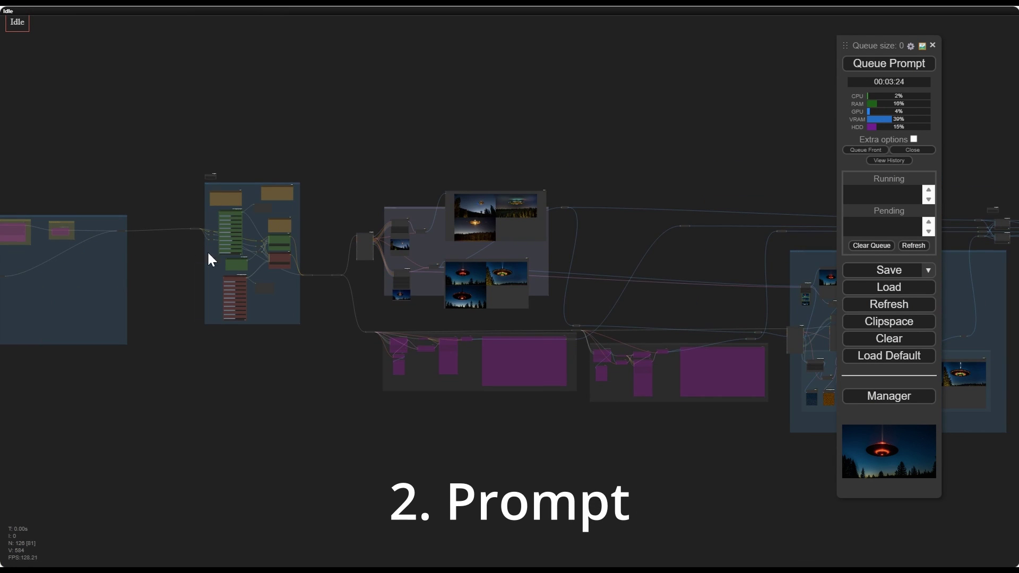
drag(342, 296, 130, 314)
scroll(244, 260, up, 8)
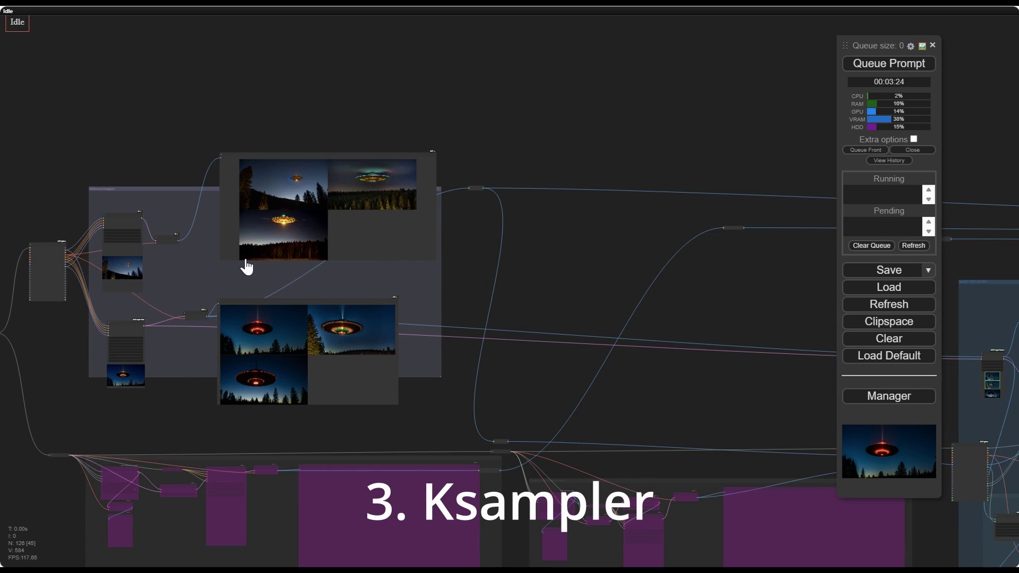
scroll(465, 307, down, 6)
drag(554, 298, 75, 256)
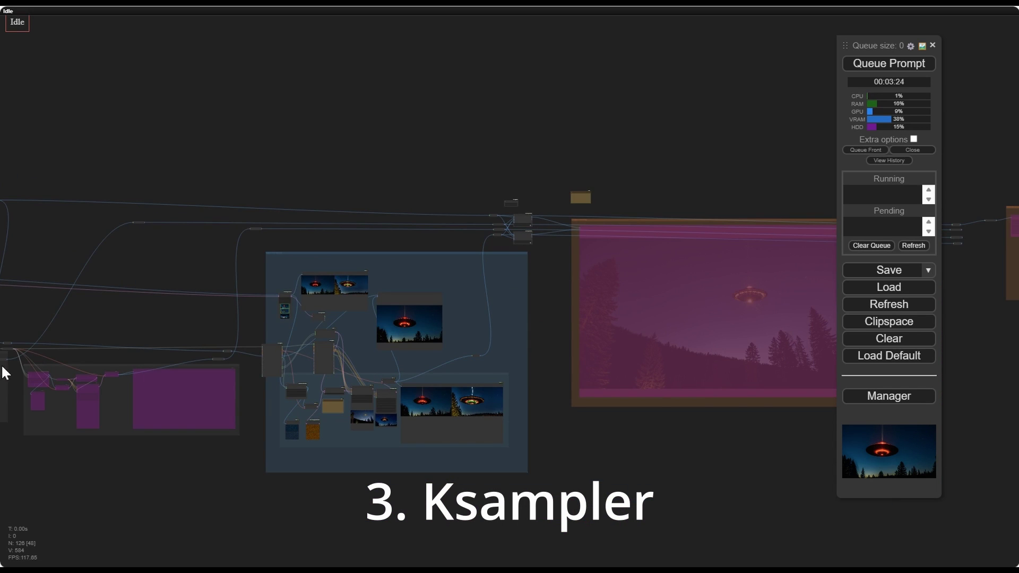
drag(38, 310, 298, 280)
drag(393, 431, 158, 436)
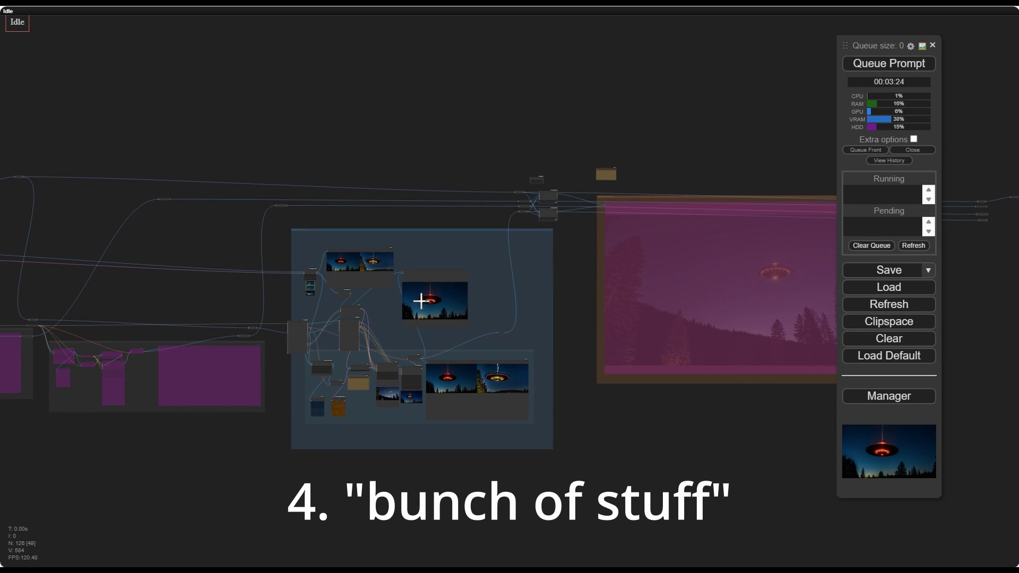
Zoom in on the noise injection and Preview Latent nodes, then the Image Chooser outputs.
scroll(405, 278, up, 14)
drag(234, 426, 437, 134)
scroll(333, 477, up, 8)
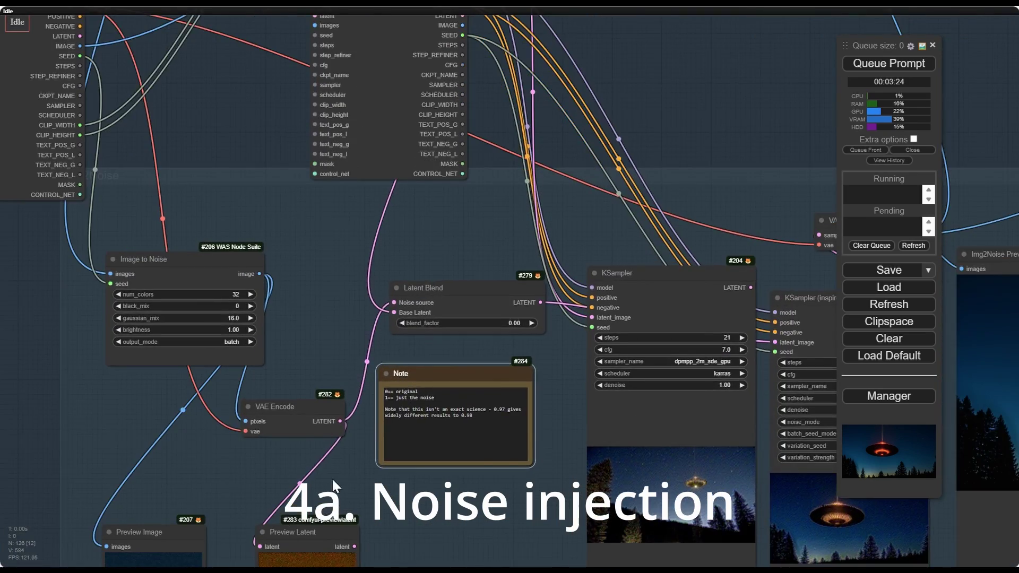
drag(332, 477, 308, 301)
scroll(312, 302, up, 5)
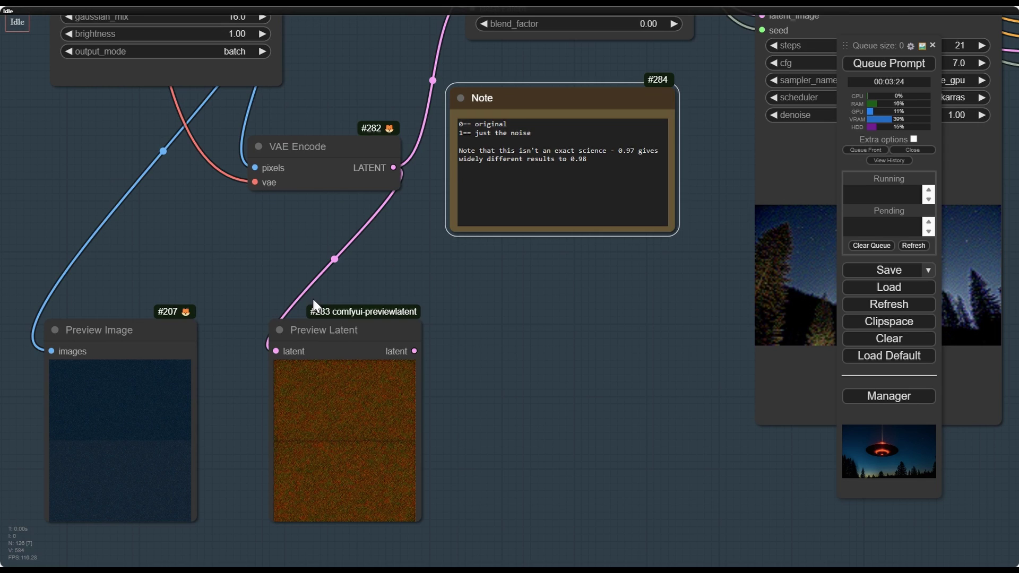
scroll(314, 277, down, 11)
drag(378, 135, 345, 418)
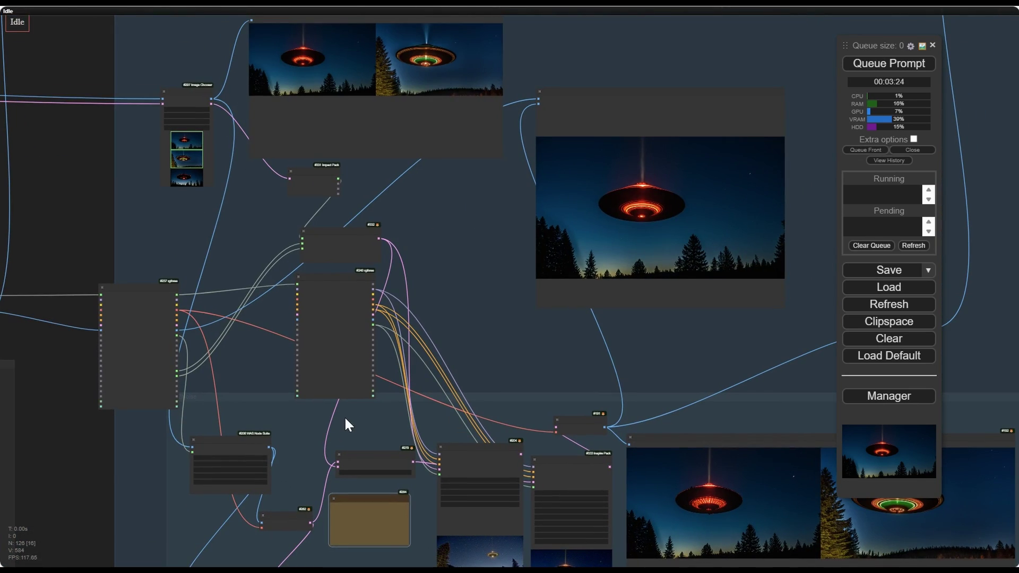
Zoom into the Preview Chooser thumbnails, then move back to the noise injection nodes.
drag(374, 266, 573, 278)
scroll(385, 176, up, 10)
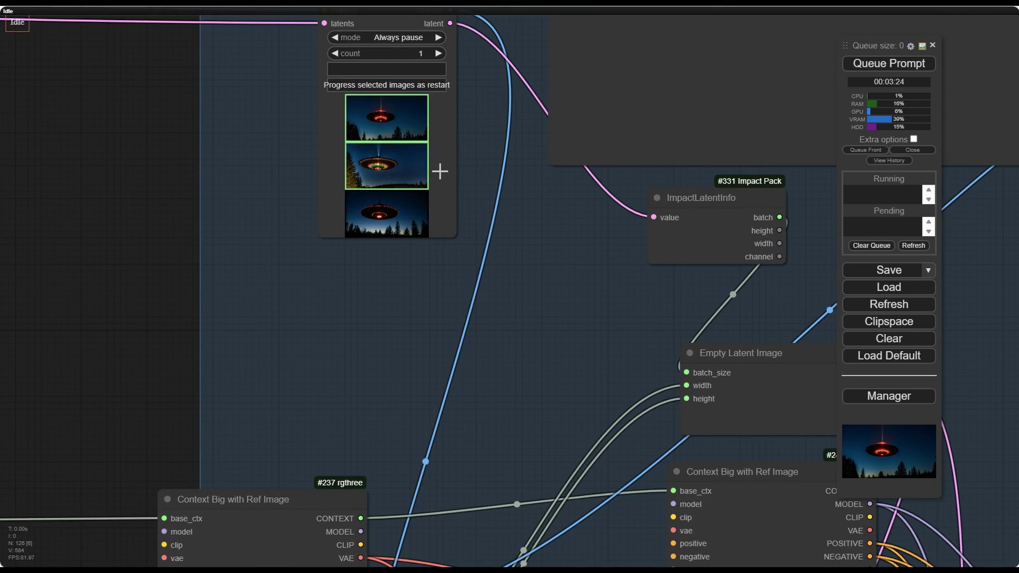
drag(440, 171, 437, 252)
scroll(446, 198, up, 3)
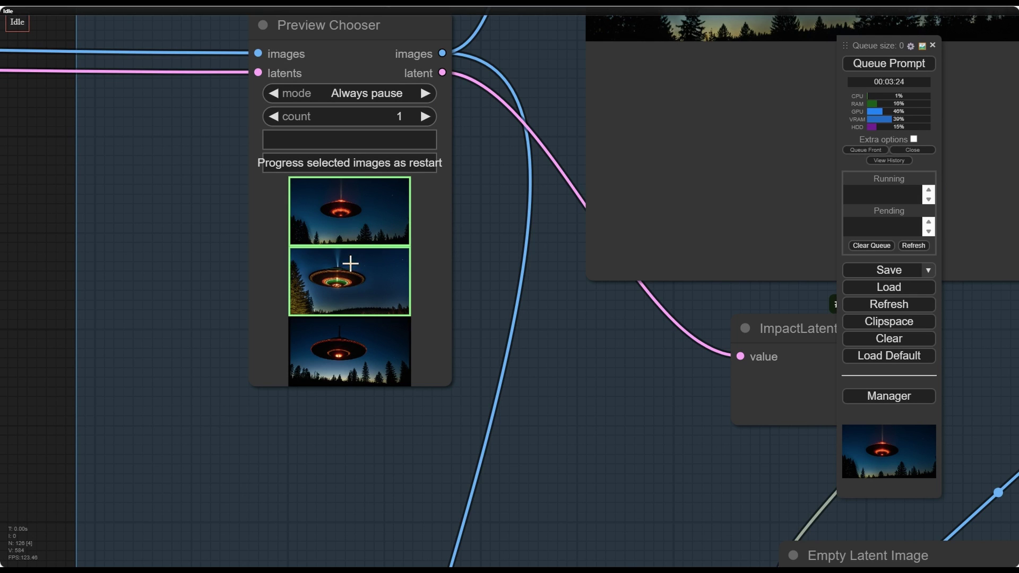
drag(524, 405, 265, 36)
scroll(321, 185, down, 10)
drag(543, 368, 351, 26)
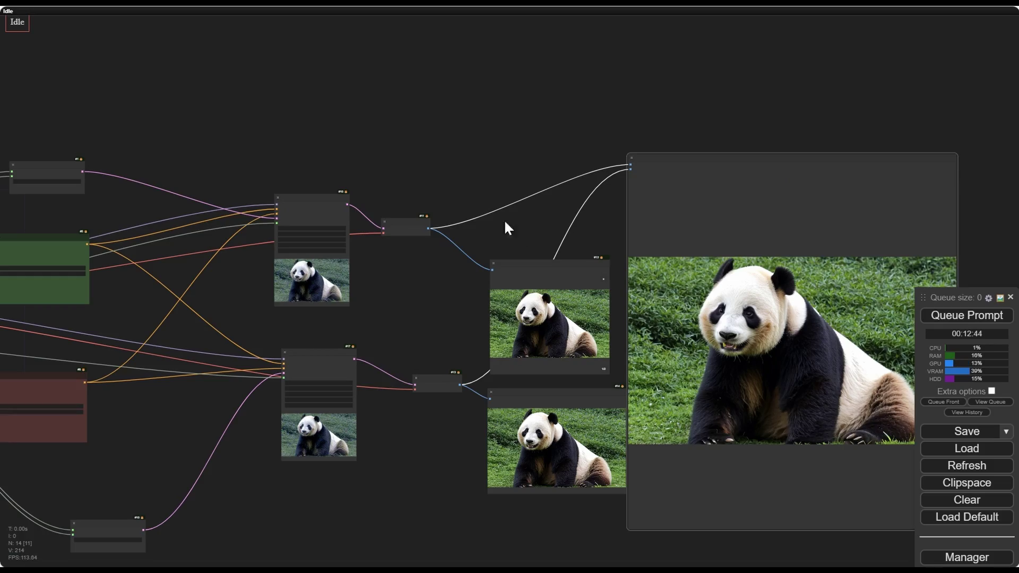
scroll(504, 218, up, 6)
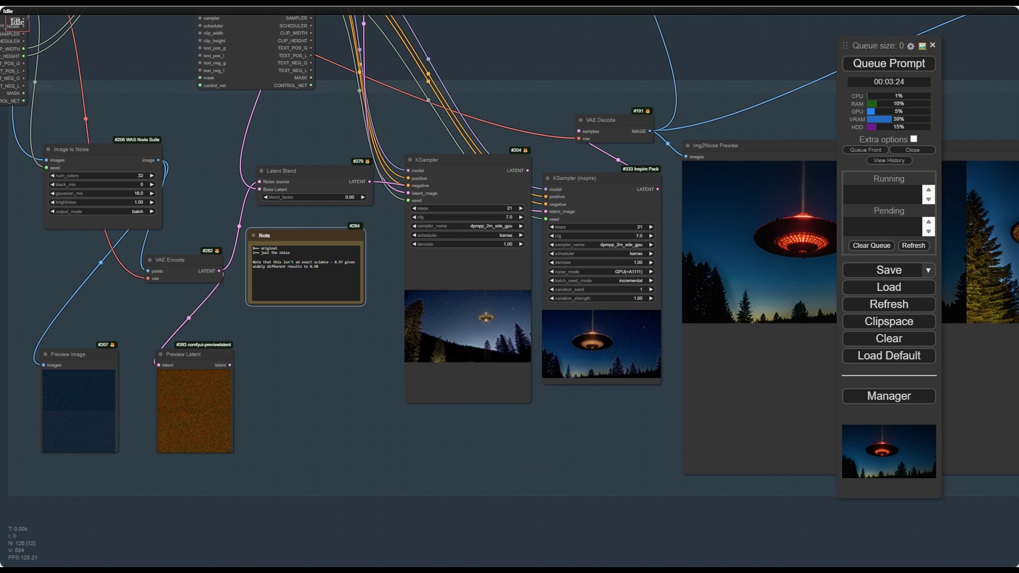
Zoom in on the Image Comparer's red saucer image, then scroll back out.
drag(480, 204, 70, 209)
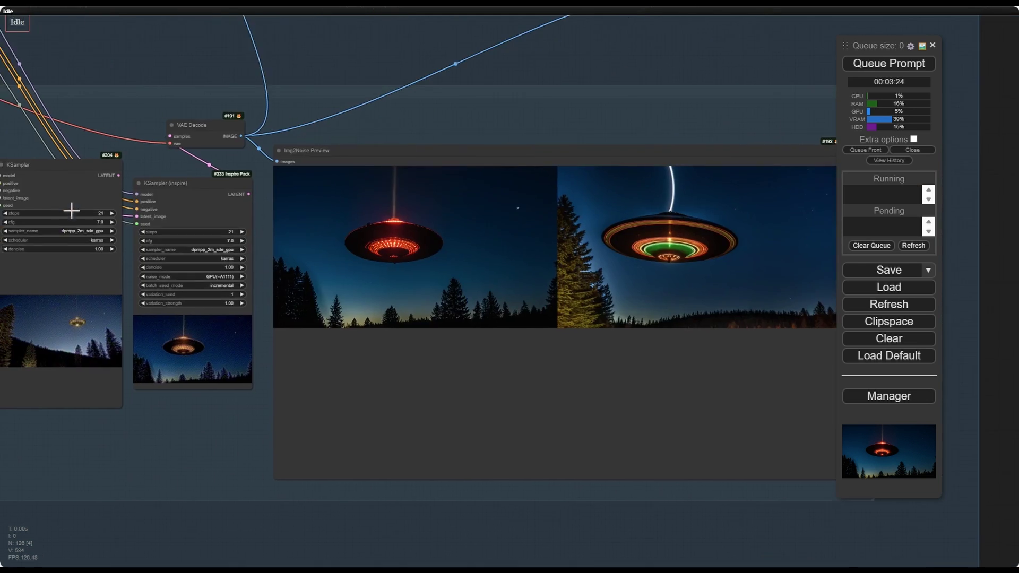
scroll(306, 237, up, 6)
scroll(327, 186, down, 7)
drag(351, 145, 162, 465)
drag(232, 242, 387, 291)
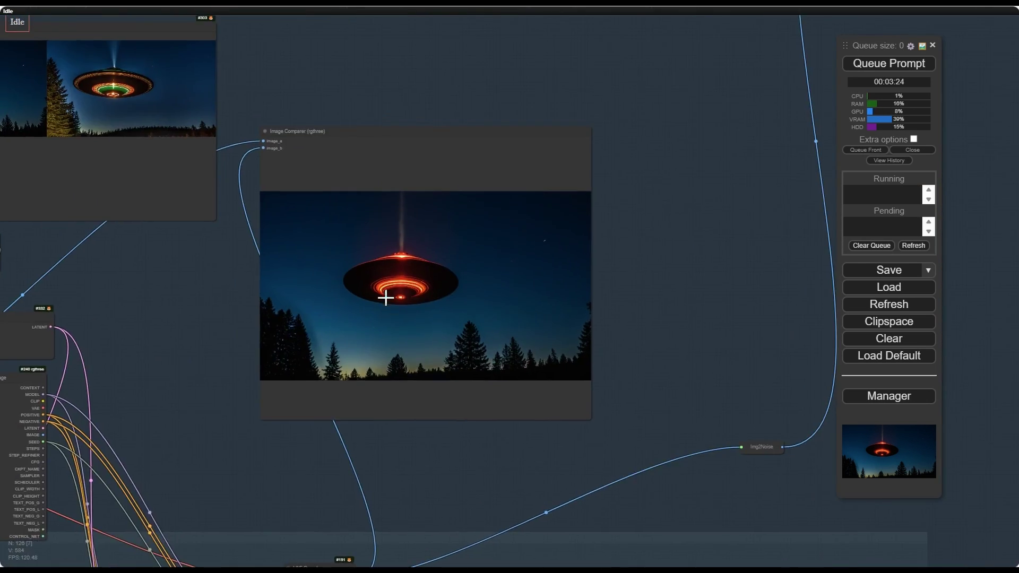
scroll(398, 286, up, 5)
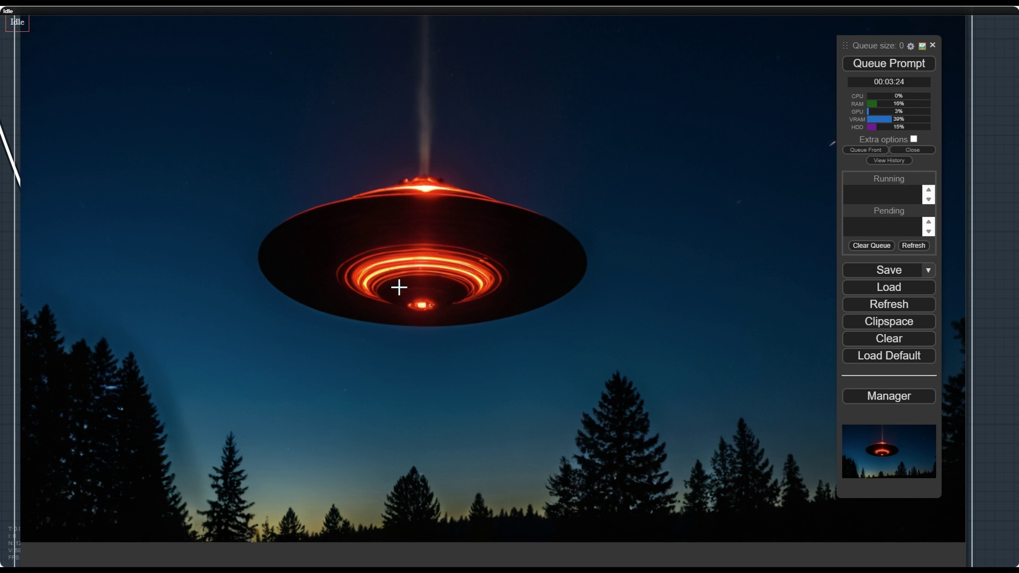
scroll(399, 288, down, 10)
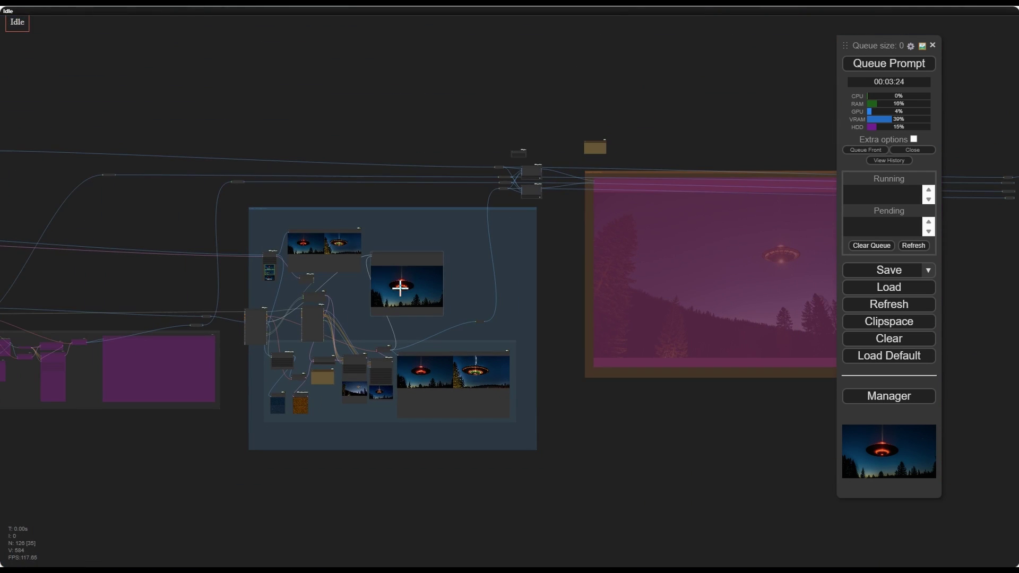
Locate the Preview Chooser #297 node and drag it up and to the left.
scroll(399, 287, down, 3)
drag(268, 289, 374, 295)
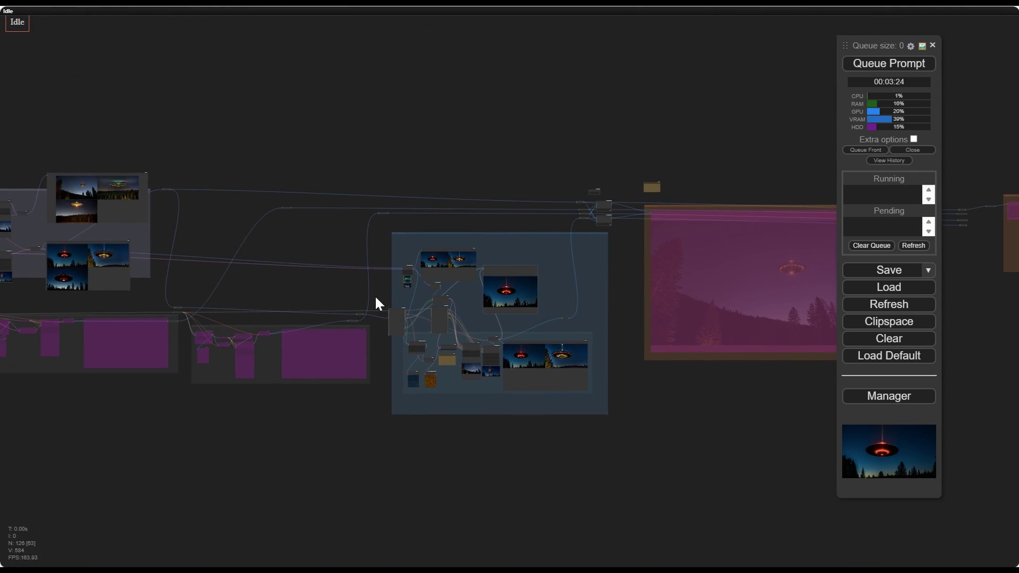
scroll(375, 295, up, 15)
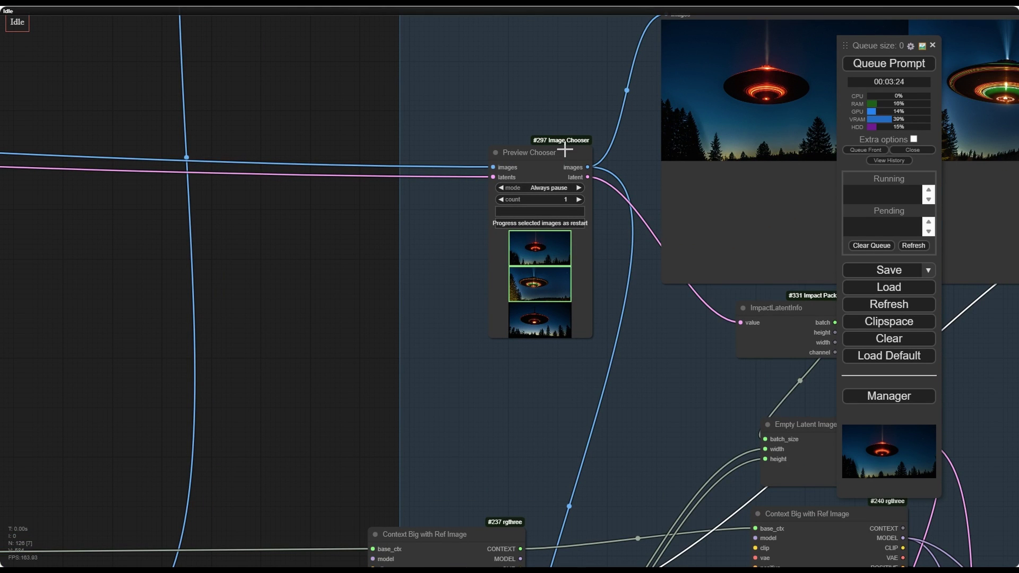
drag(549, 154, 440, 134)
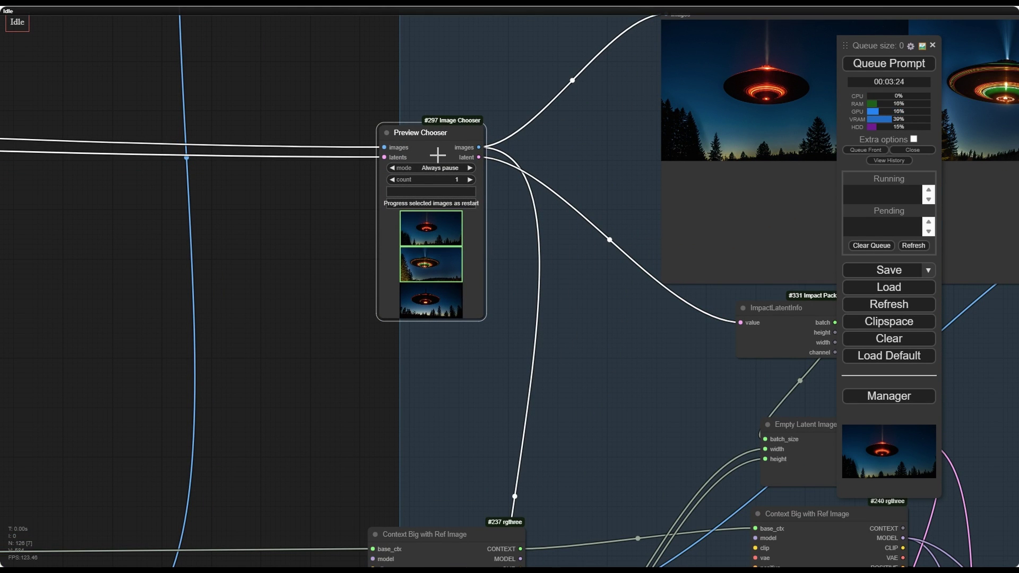
Zoom in on the chooser's three UFO thumbnails, two marked for progressing.
scroll(437, 153, up, 3)
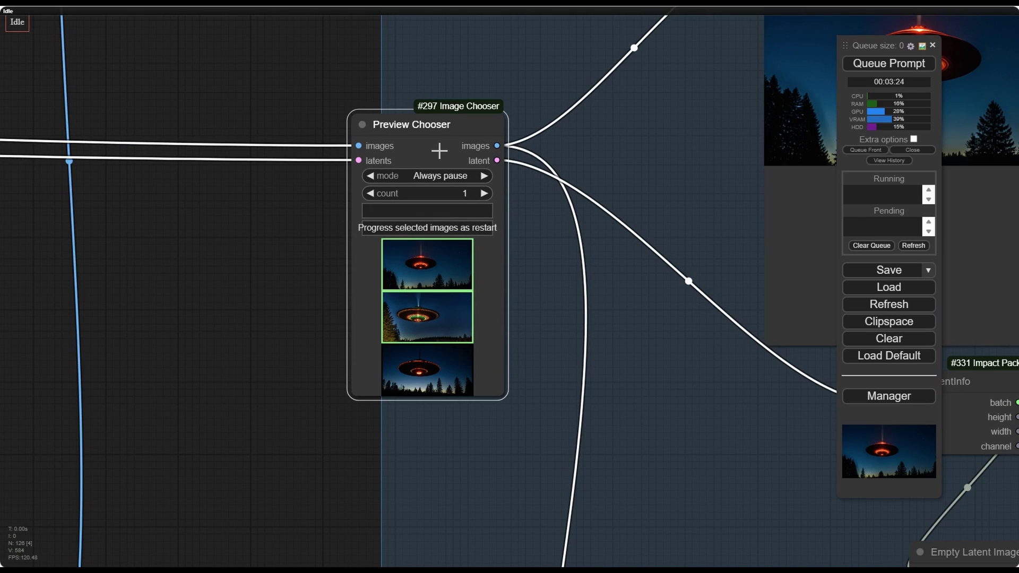
scroll(352, 258, down, 11)
drag(232, 268, 344, 261)
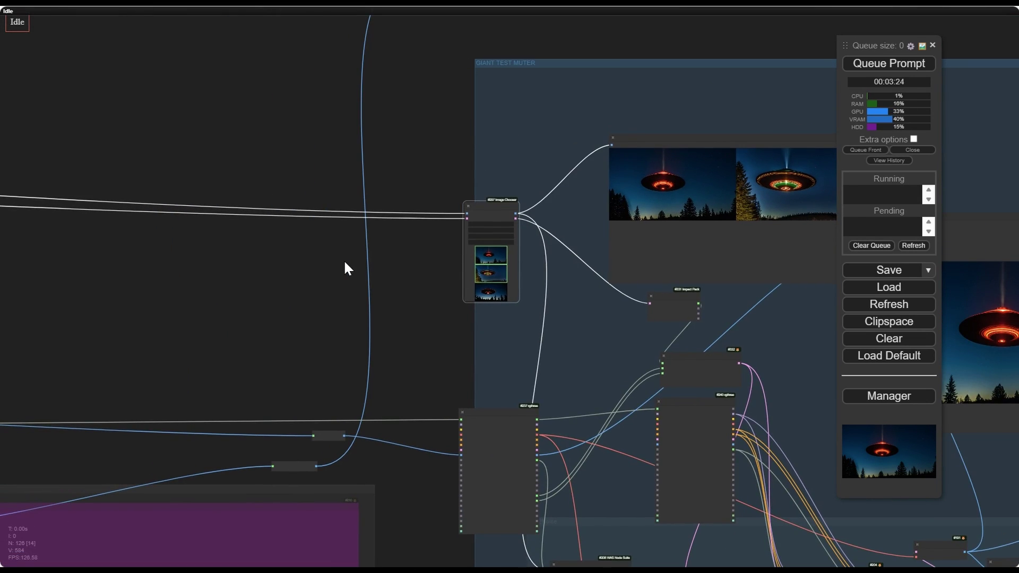
drag(190, 253, 293, 230)
scroll(450, 298, up, 2)
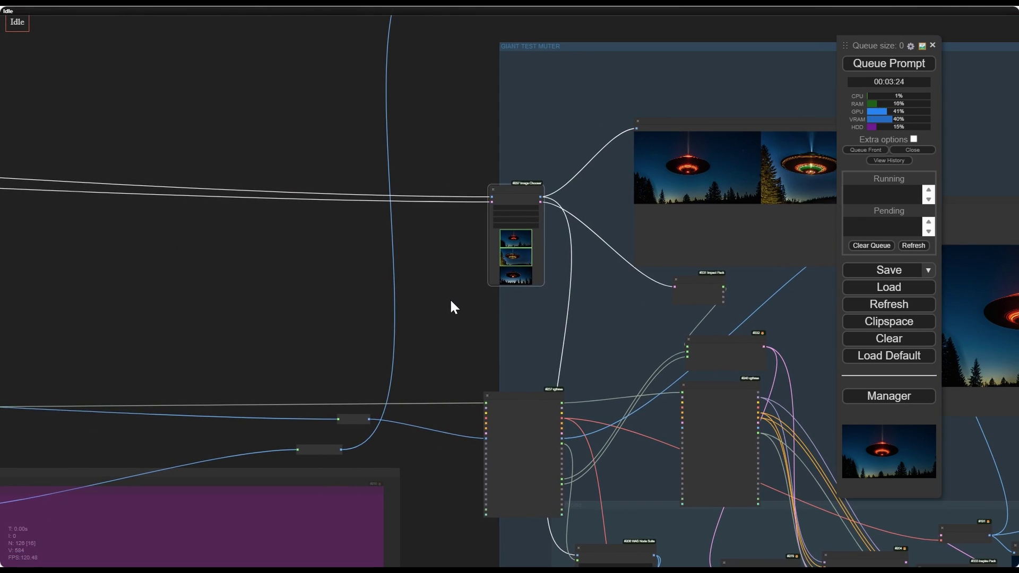
scroll(441, 279, up, 2)
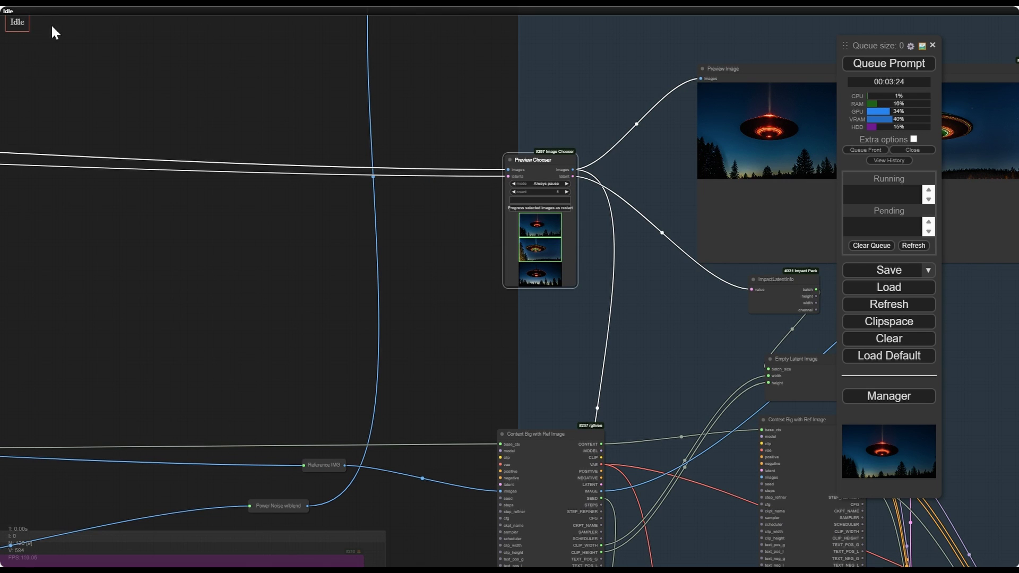
drag(432, 190, 198, 199)
scroll(268, 206, up, 11)
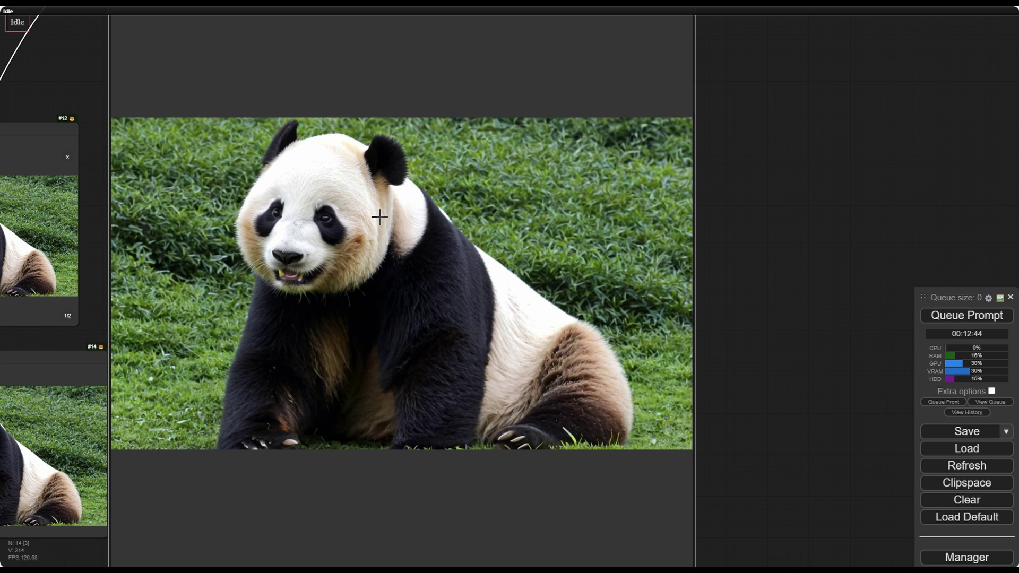
scroll(377, 216, down, 5)
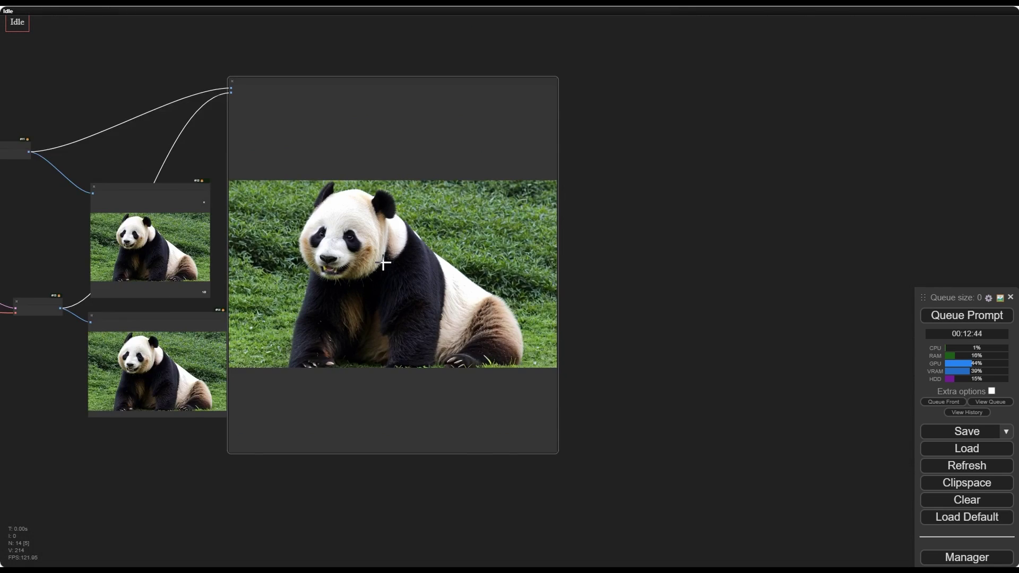
drag(211, 208, 422, 201)
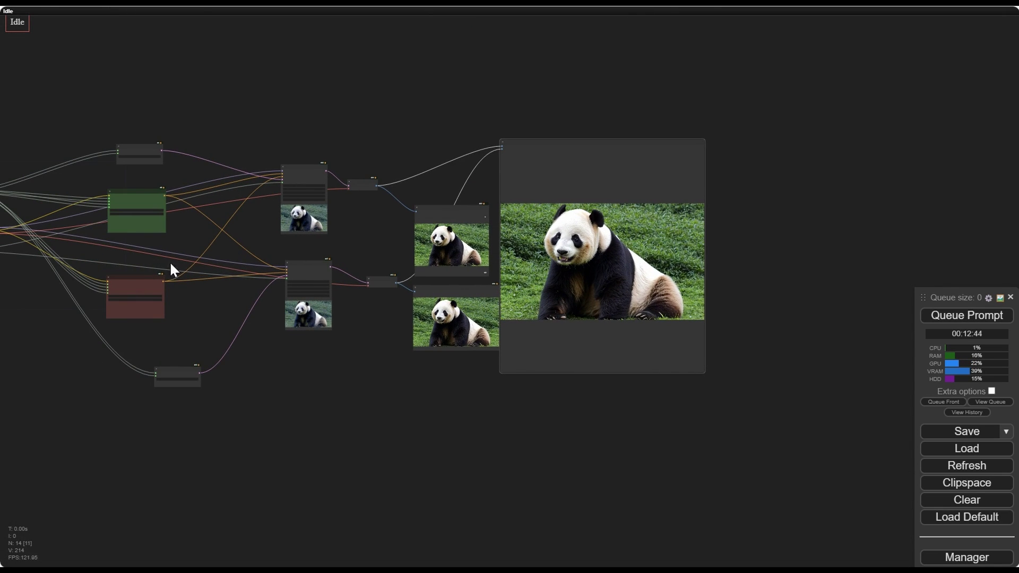
scroll(180, 161, up, 10)
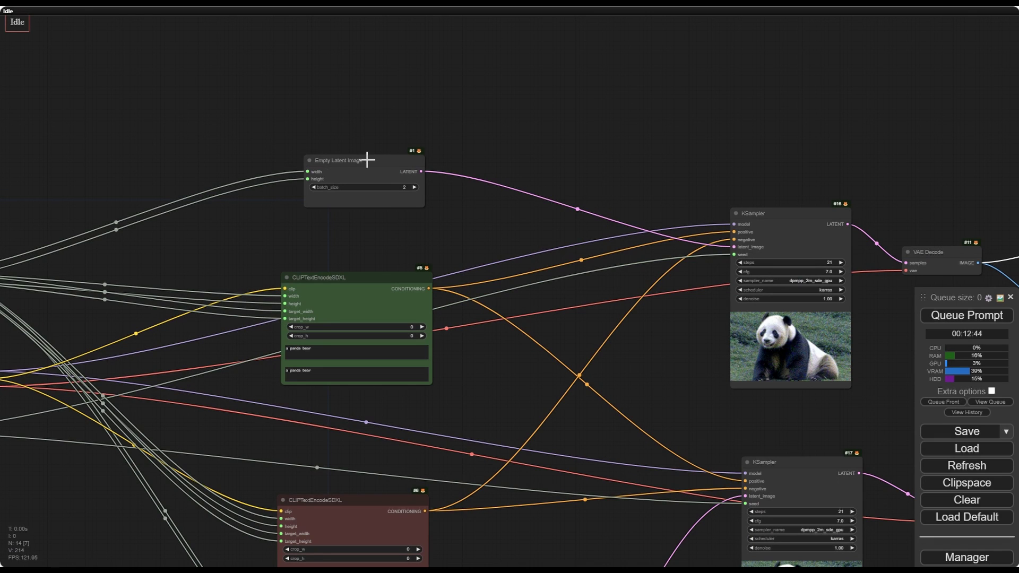
click(367, 160)
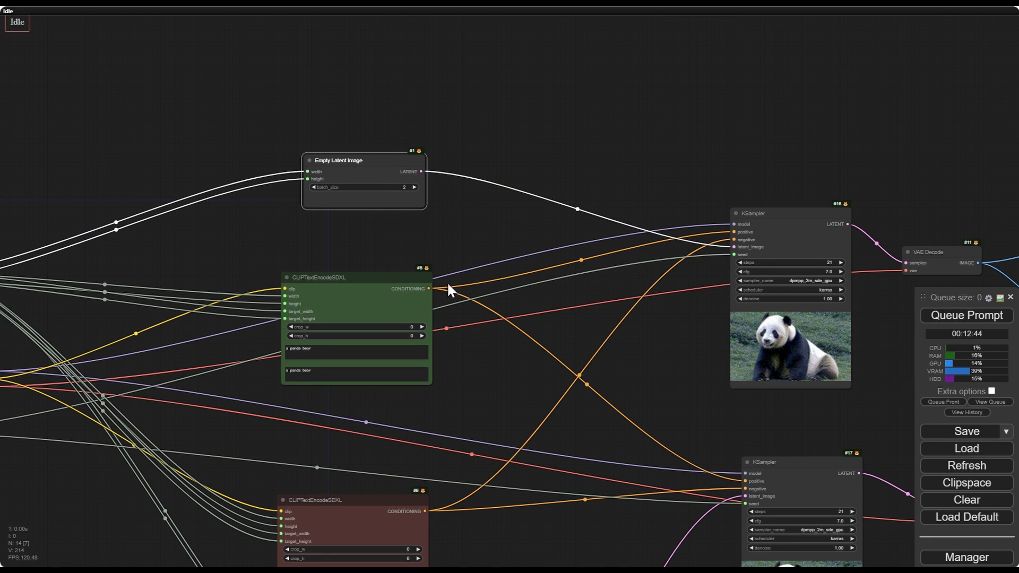
drag(448, 289, 432, 189)
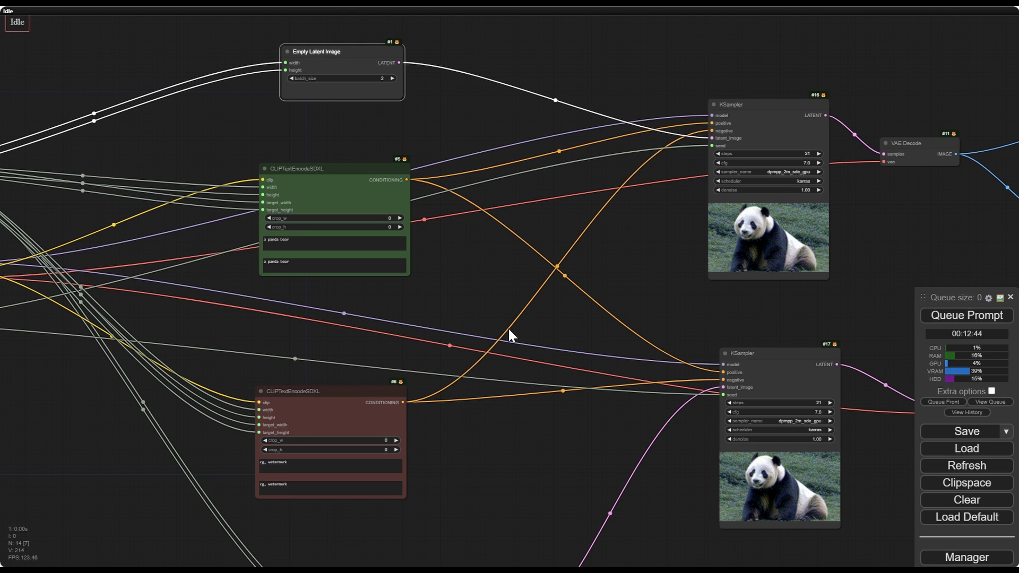
scroll(510, 326, down, 4)
drag(540, 314, 471, 295)
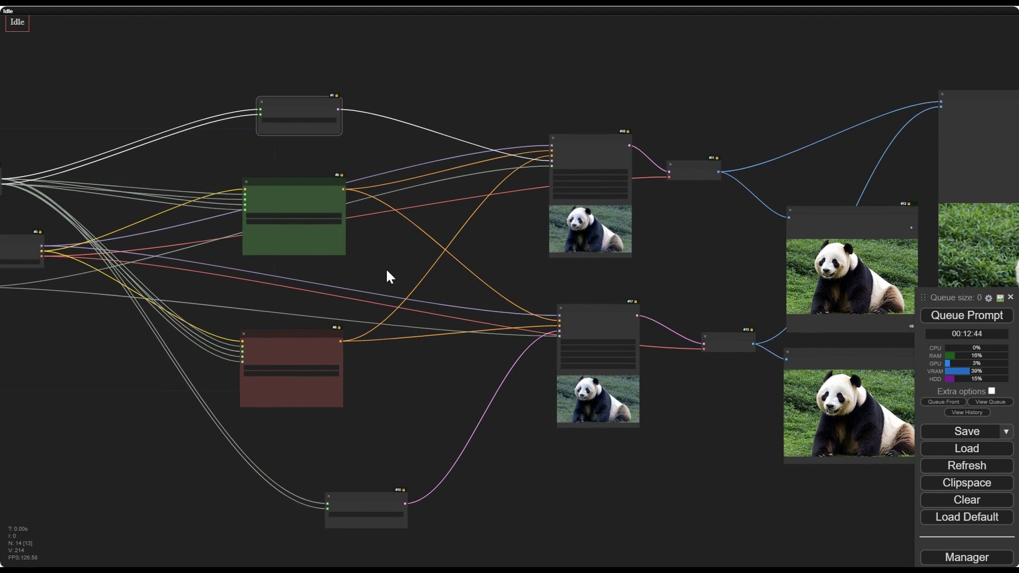
drag(182, 278, 437, 278)
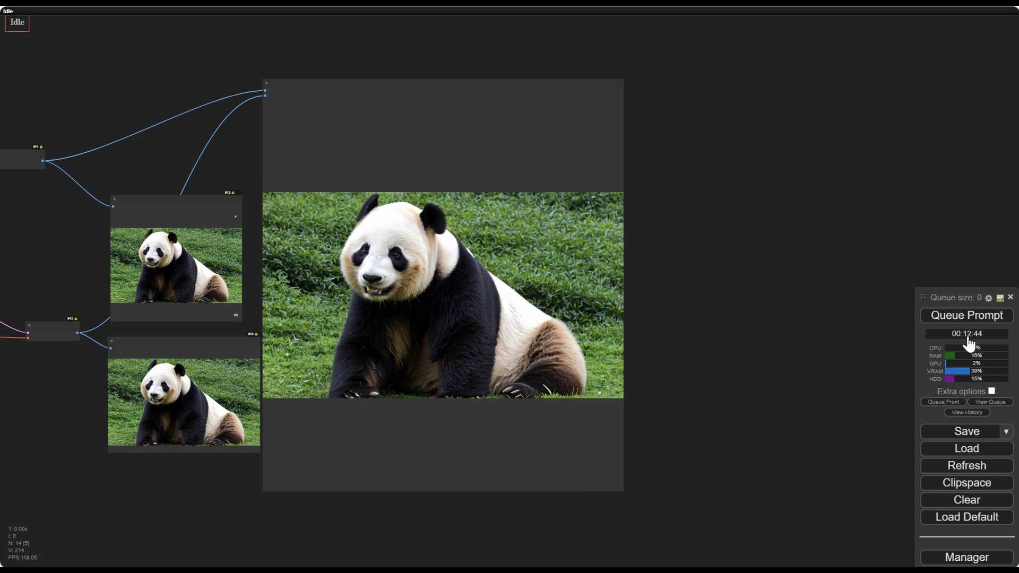
Tick Extra options, drag the Batch count slider to 1, and zoom toward the Image Comparer.
click(991, 391)
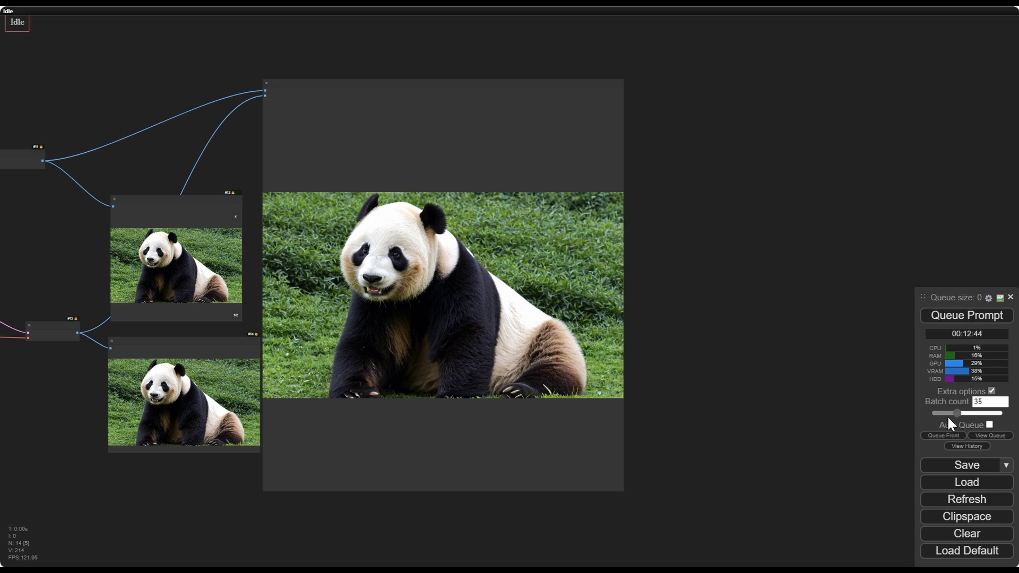
drag(942, 415, 894, 412)
scroll(702, 409, down, 15)
scroll(534, 367, up, 5)
scroll(534, 367, up, 10)
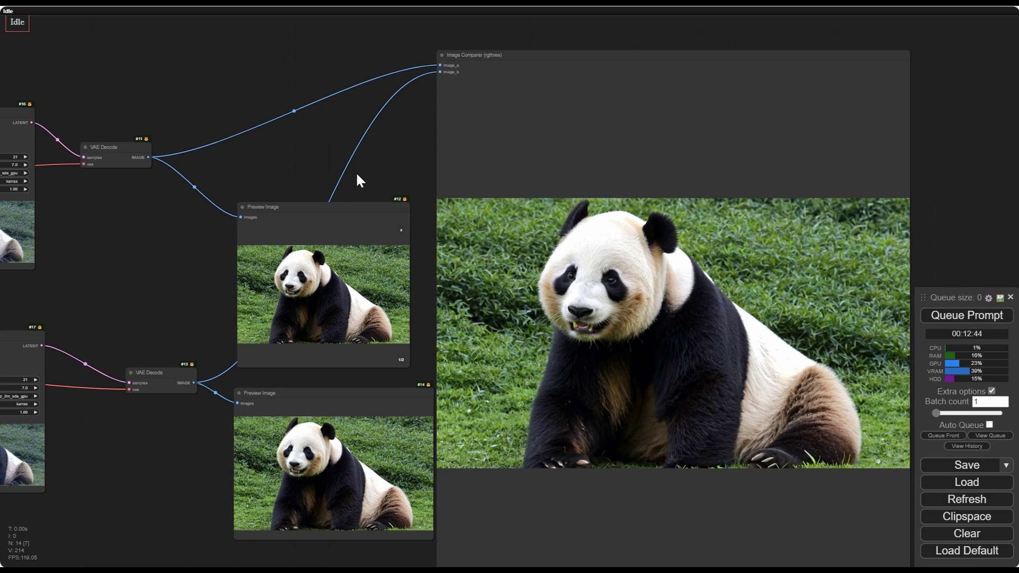
scroll(355, 167, down, 3)
scroll(666, 277, up, 3)
scroll(584, 263, up, 9)
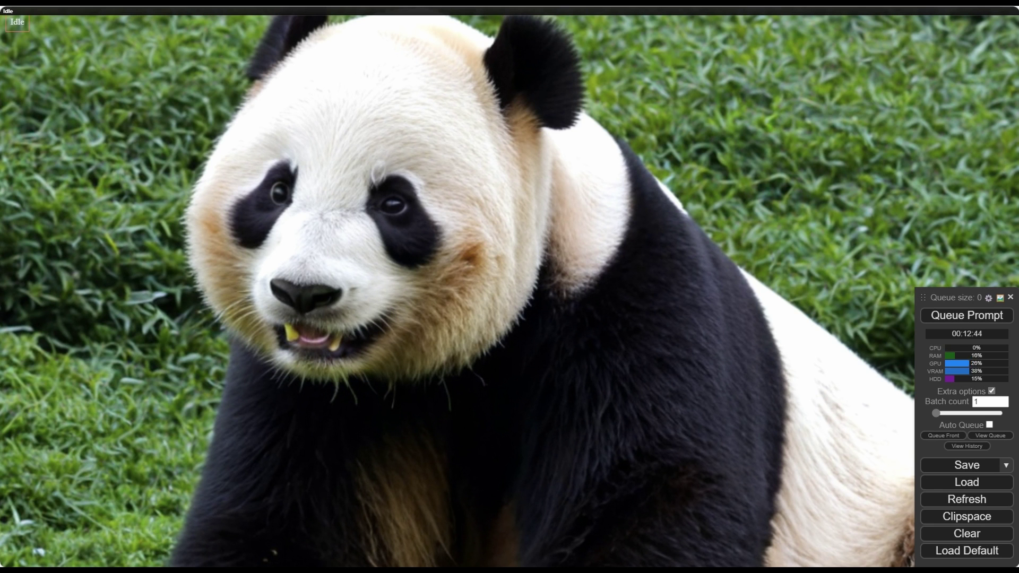
scroll(173, 285, down, 10)
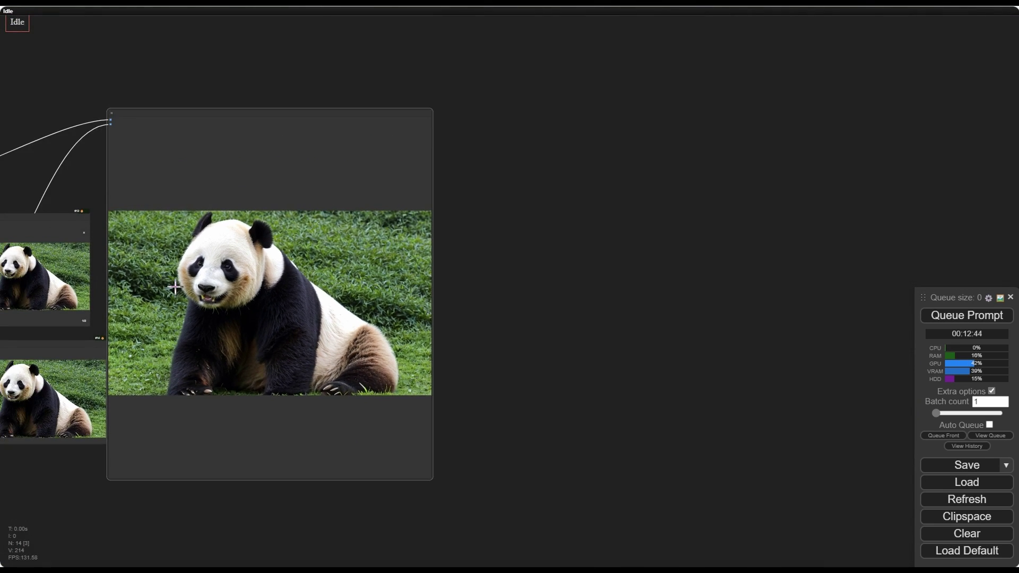
drag(175, 288, 706, 250)
drag(164, 294, 389, 287)
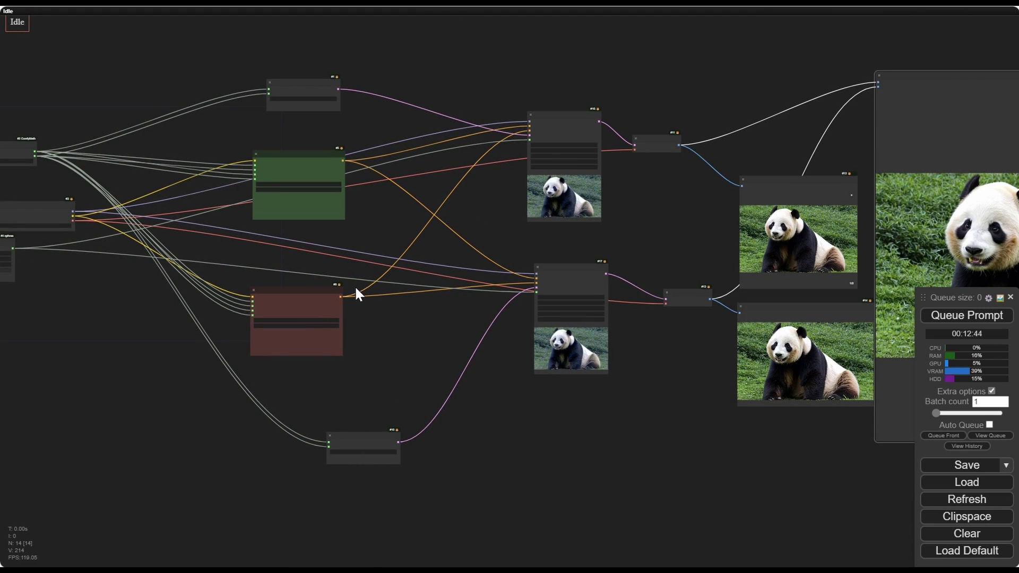